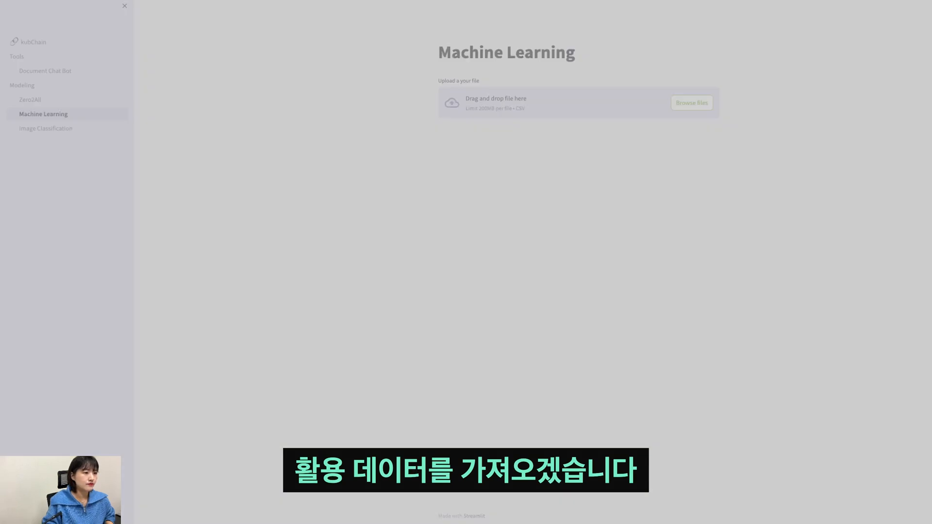
# Upload the manufacture.csv data file for machine learning.
pyautogui.press('Return')
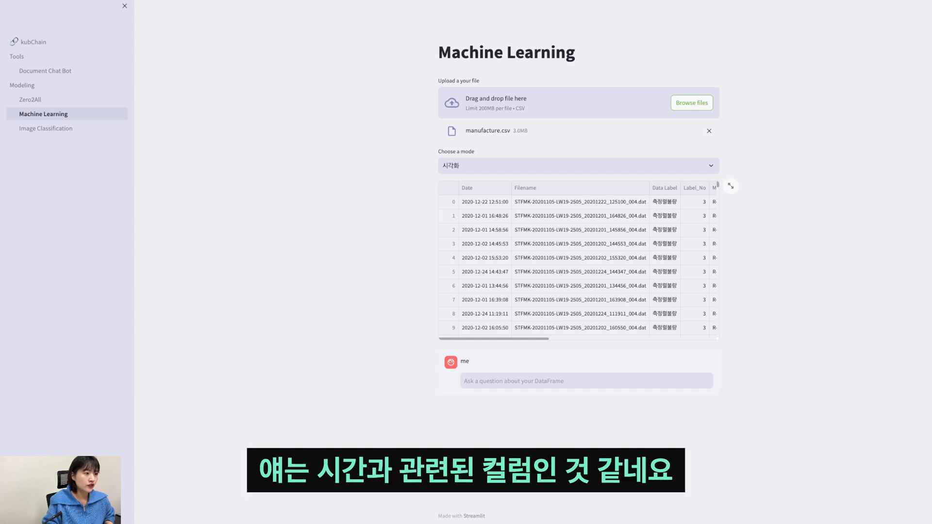
# Examine the uploaded table's columns from Date through impulse, including Data Label, Label_No and RPM.
pyautogui.hscroll(5, 578, 262)
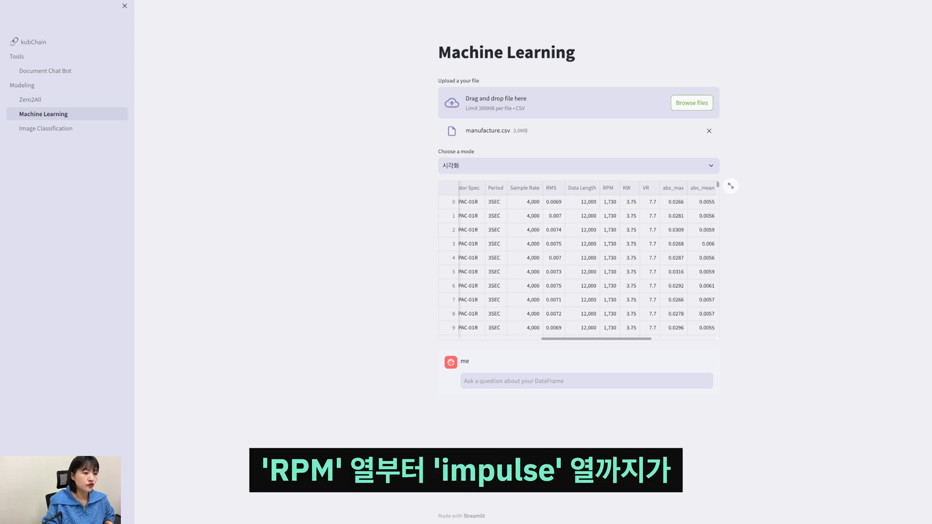
pyautogui.hscroll(5, 587, 257)
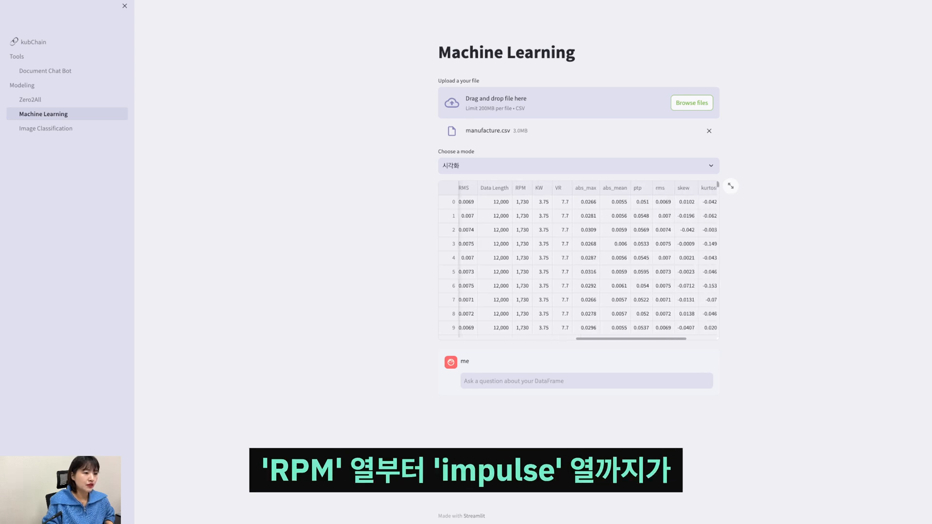
pyautogui.hscroll(2, 588, 257)
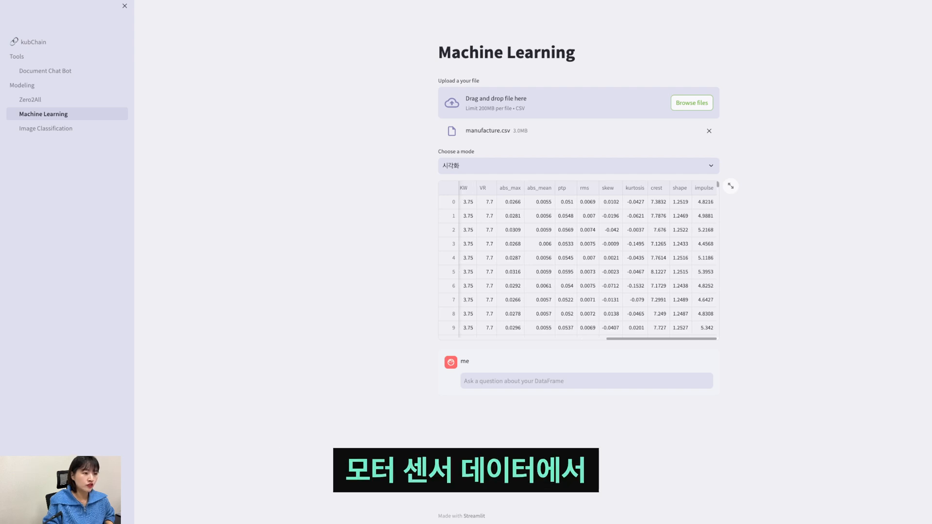
pyautogui.hscroll(-8, 587, 262)
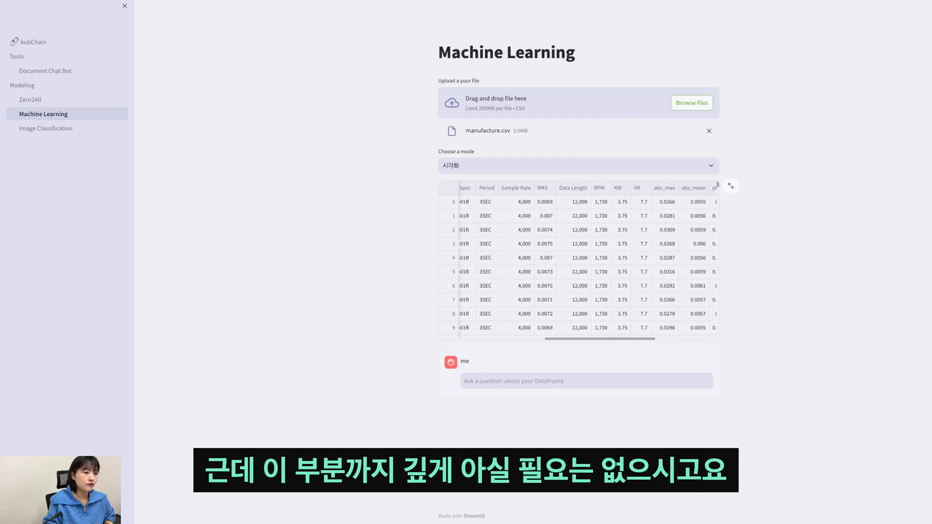
pyautogui.hscroll(-4, 587, 257)
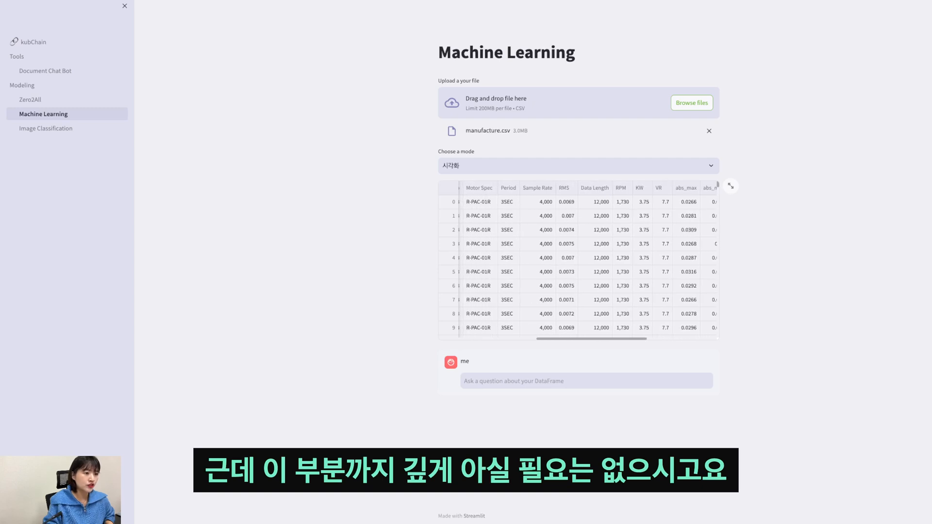
pyautogui.hscroll(-5, 577, 257)
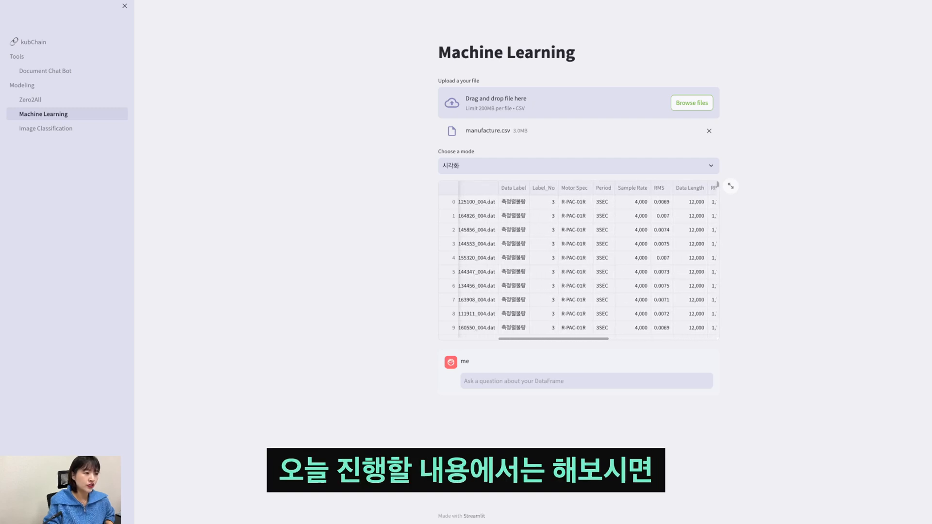
pyautogui.hscroll(-3, 578, 262)
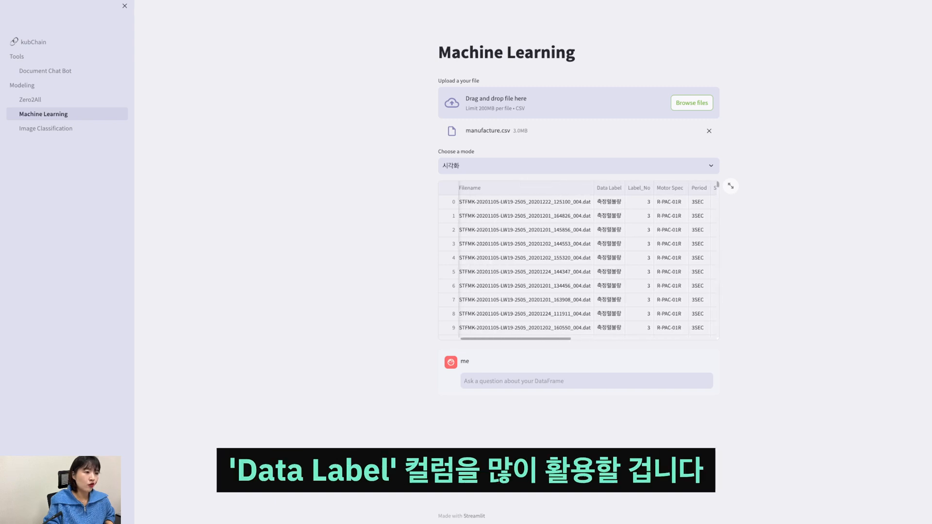
pyautogui.hscroll(-3, 577, 257)
pyautogui.hscroll(-2, 577, 257)
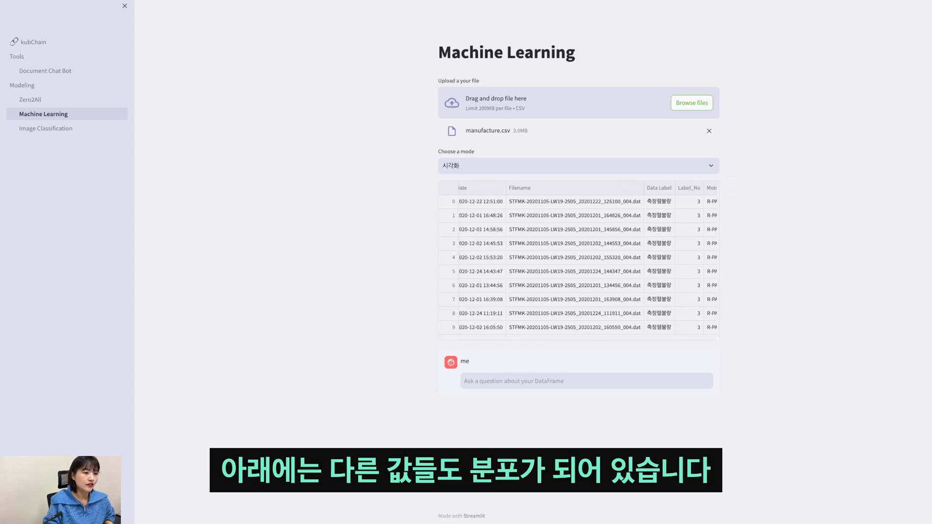
pyautogui.moveTo(718, 185)
pyautogui.mouseDown()
pyautogui.moveTo(717, 253)
pyautogui.moveTo(718, 184)
pyautogui.mouseUp()
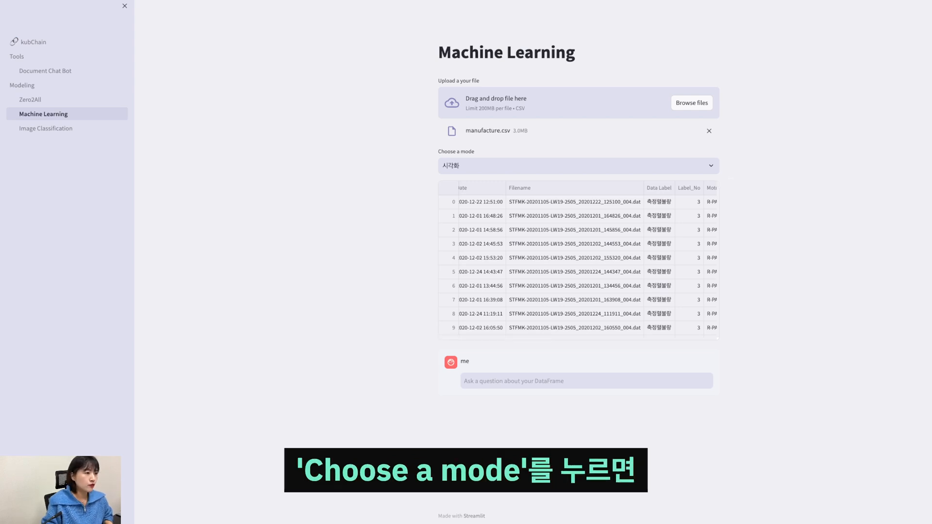
# Review the available modes for the dataset and choose 시각화.
pyautogui.click(579, 166)
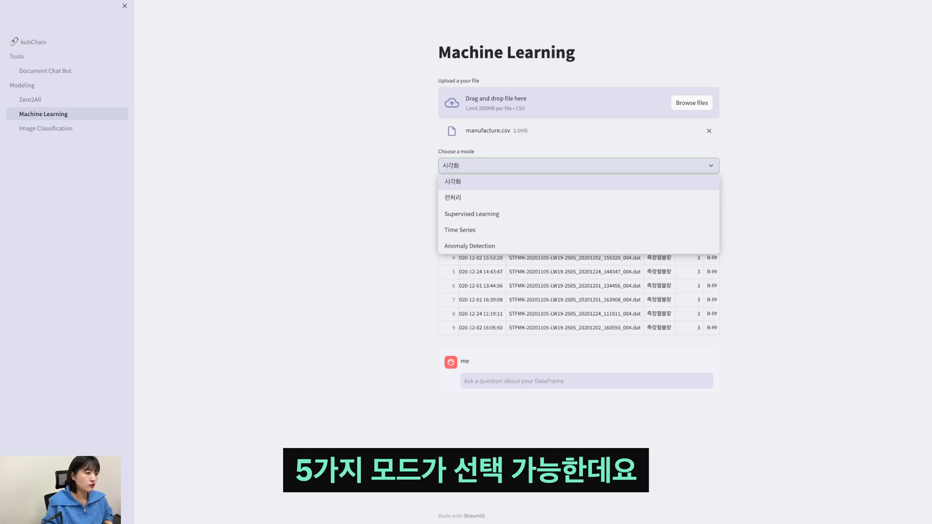
pyautogui.press('Down')
pyautogui.press('Down')
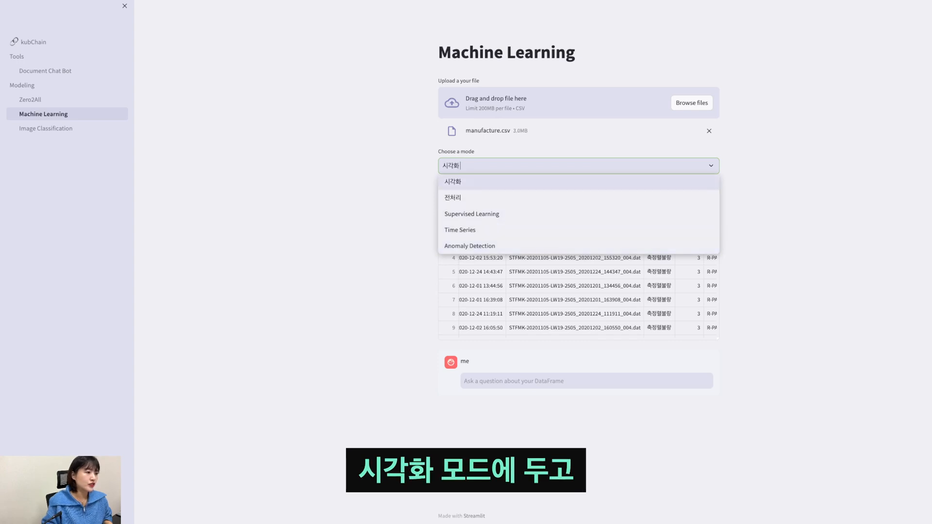
pyautogui.click(504, 181)
# Ask the AI to visualize the correlations between the data columns with the request "각 데이터 컬럼 간의 상관관계를 시각화해줘".
pyautogui.hscroll(-1, 579, 256)
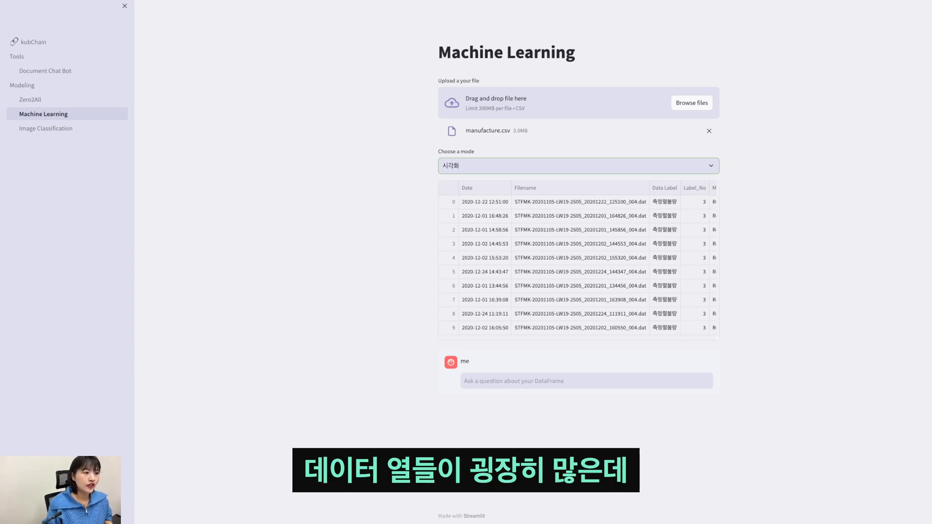
pyautogui.hscroll(1, 578, 257)
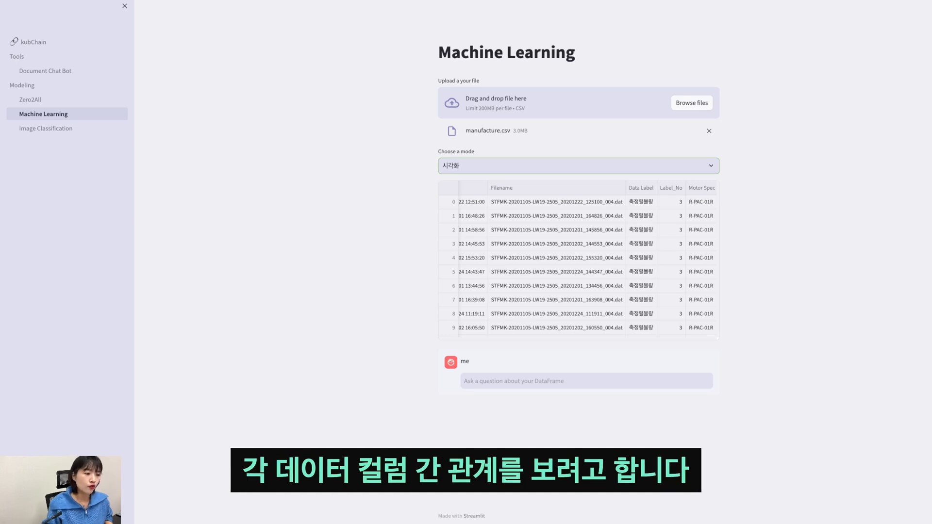
pyautogui.click(586, 380)
pyautogui.write('각 데이터 컬럼 간의 상관관계를 시각화해줘')
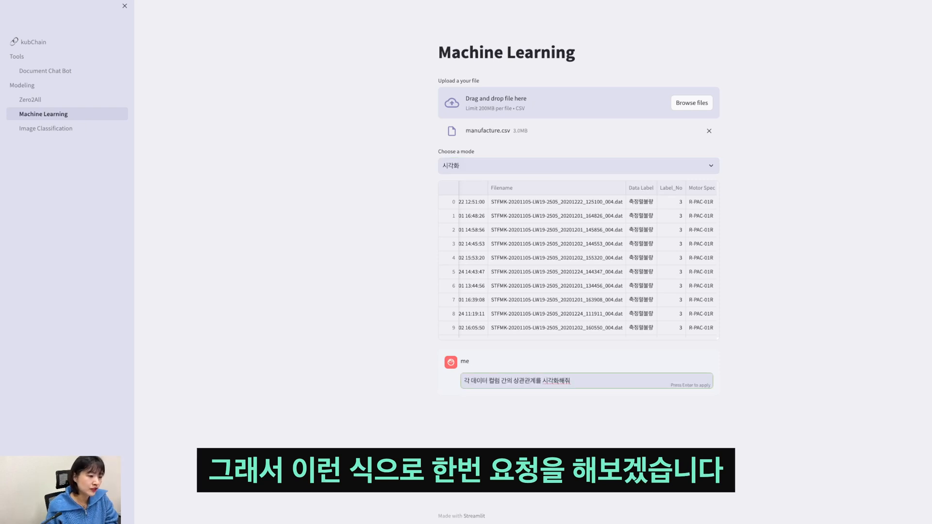
pyautogui.press('Return')
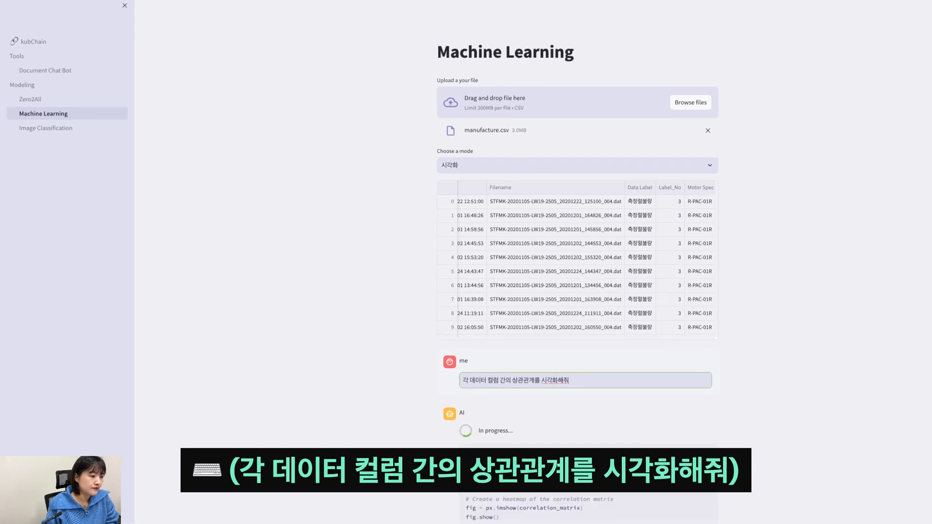
# Examine the generated correlation code, then enlarge the heatmap to full screen and inspect the cell where Label_No meets Label_No.
pyautogui.scroll(-3, 577, 311)
pyautogui.scroll(-2, 577, 311)
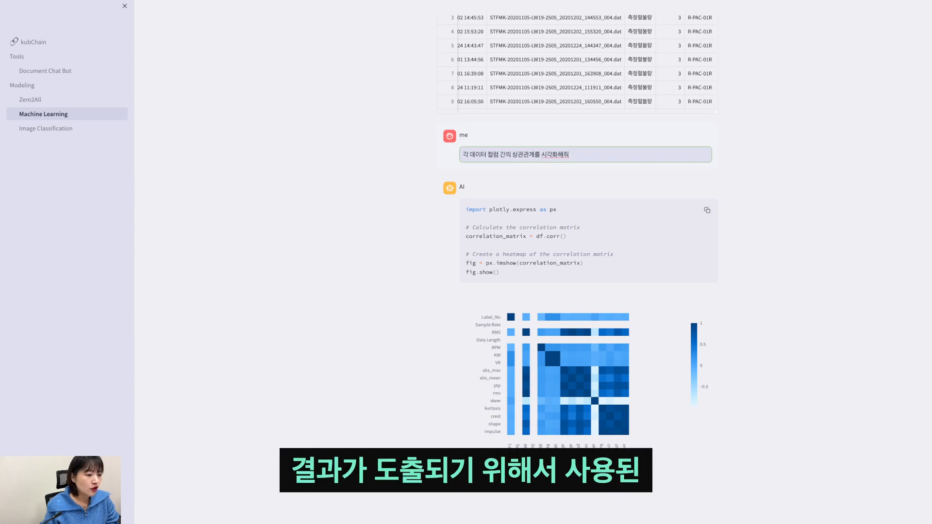
pyautogui.scroll(-1, 729, 296)
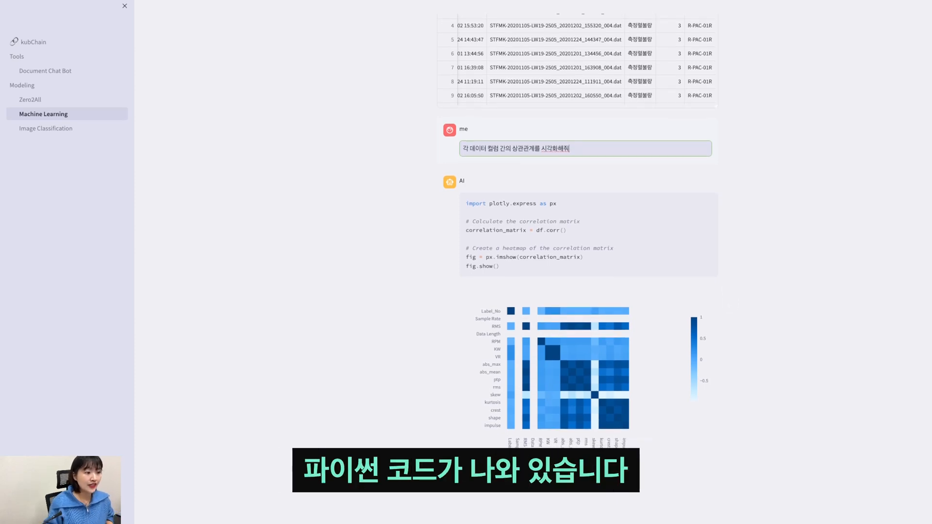
pyautogui.scroll(1, 577, 243)
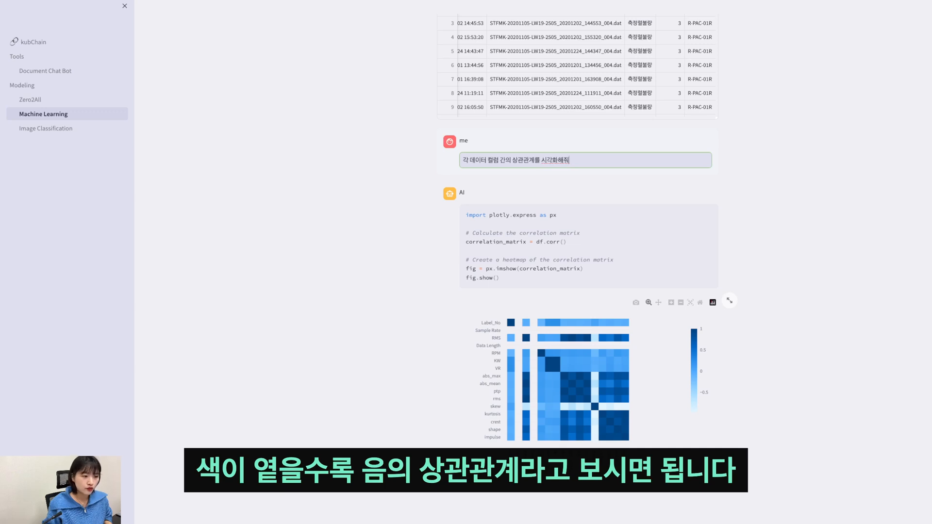
pyautogui.scroll(1, 577, 368)
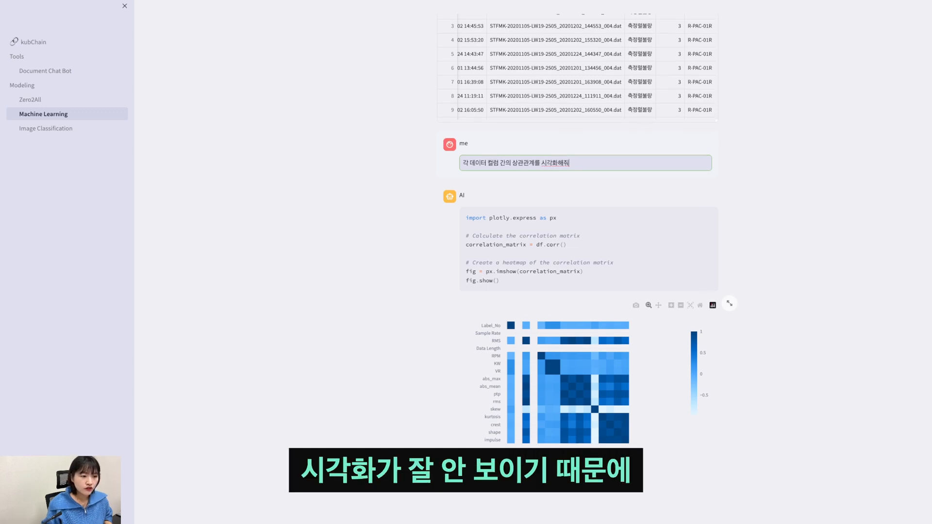
pyautogui.scroll(2, 577, 243)
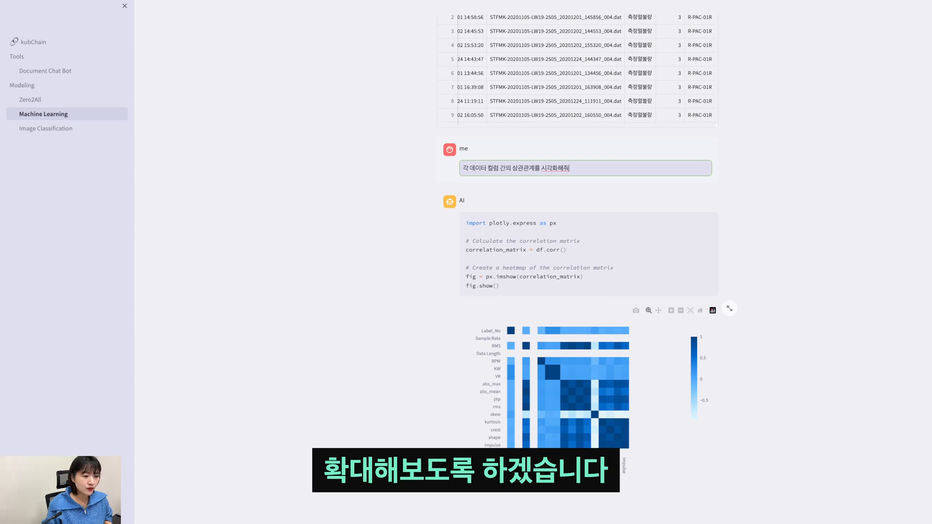
pyautogui.moveTo(728, 309)
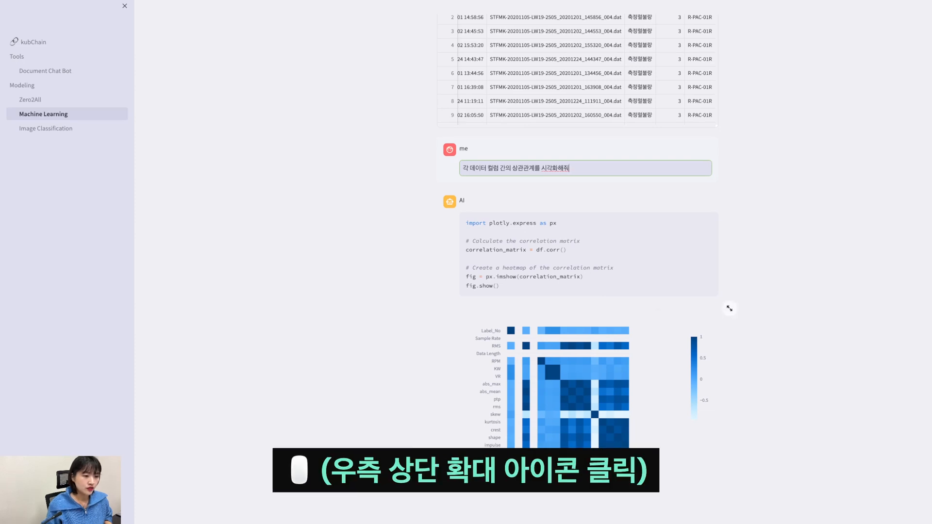
pyautogui.click(728, 309)
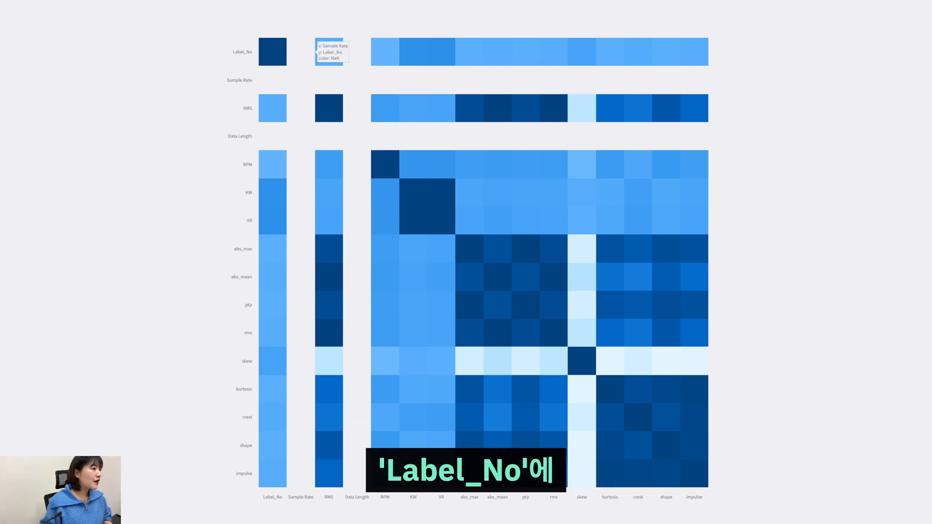
pyautogui.moveTo(273, 51)
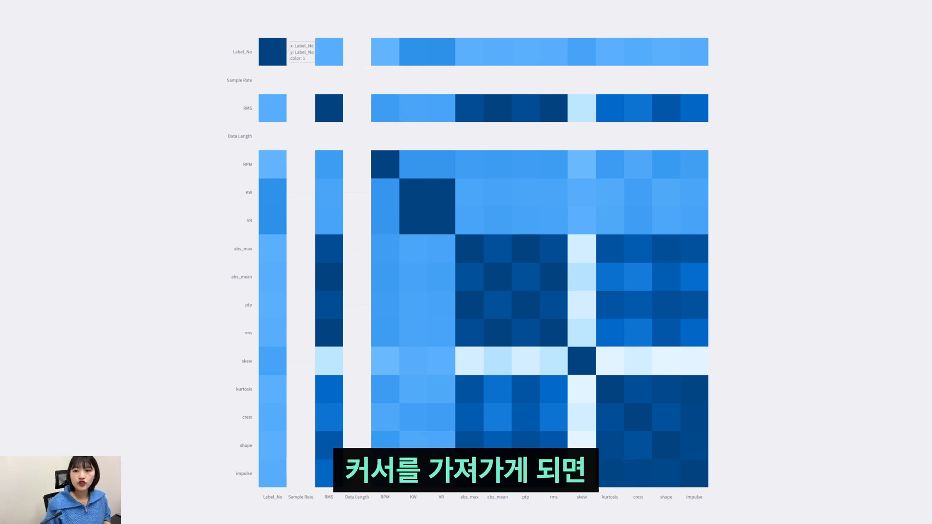
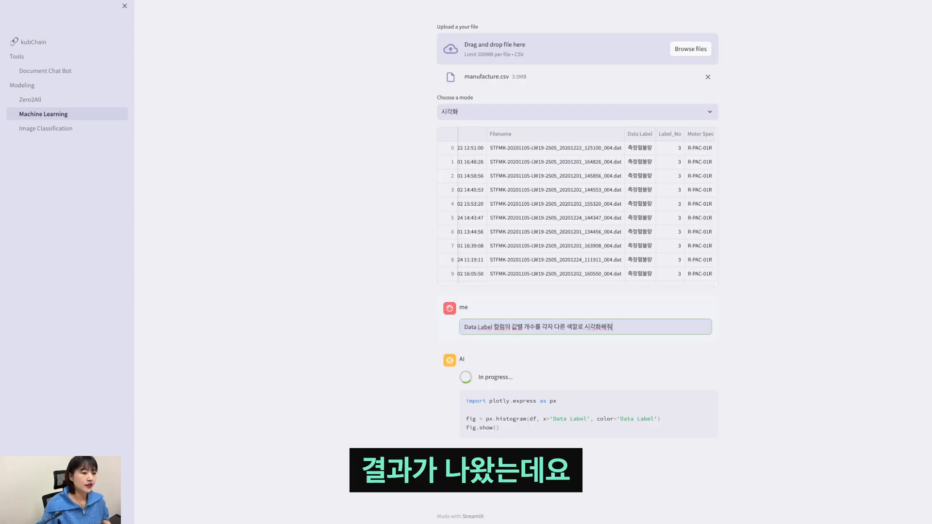
# Change the request to "Data Label 컬럼의 값별 개수가 많은 순서대로 각자 다른 색깔로 시각화해줘", submit it and inspect the resulting bar chart.
pyautogui.scroll(-4, 577, 272)
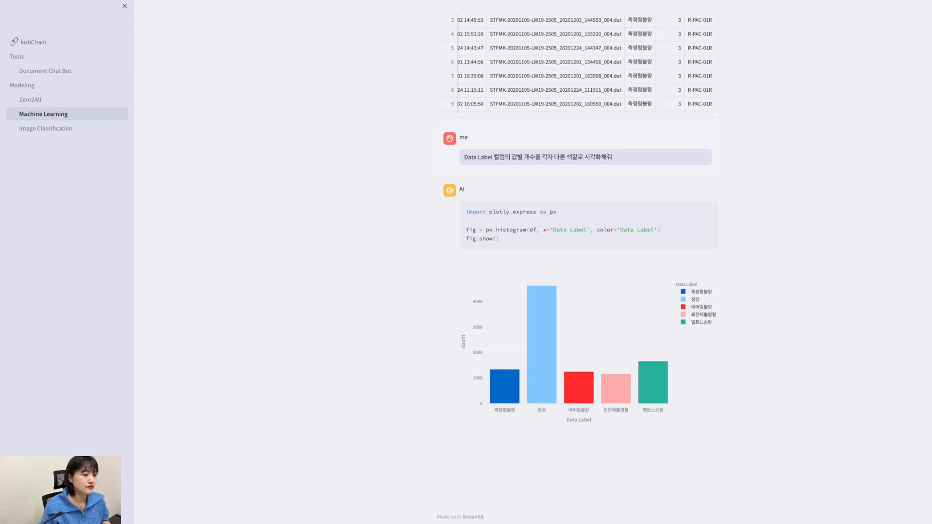
pyautogui.scroll(3, 577, 262)
pyautogui.click(524, 296)
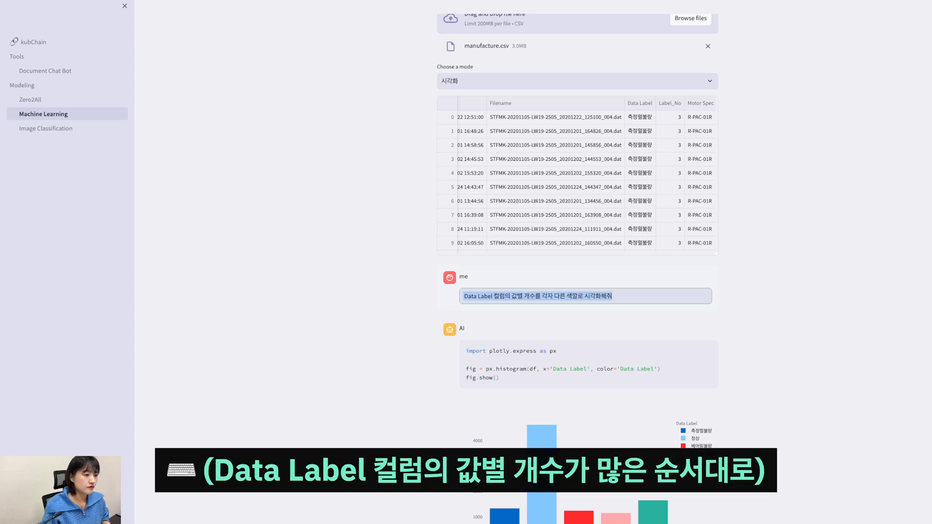
pyautogui.press('BackSpace')
pyautogui.write('가 많은 순서대로')
pyautogui.press('Return')
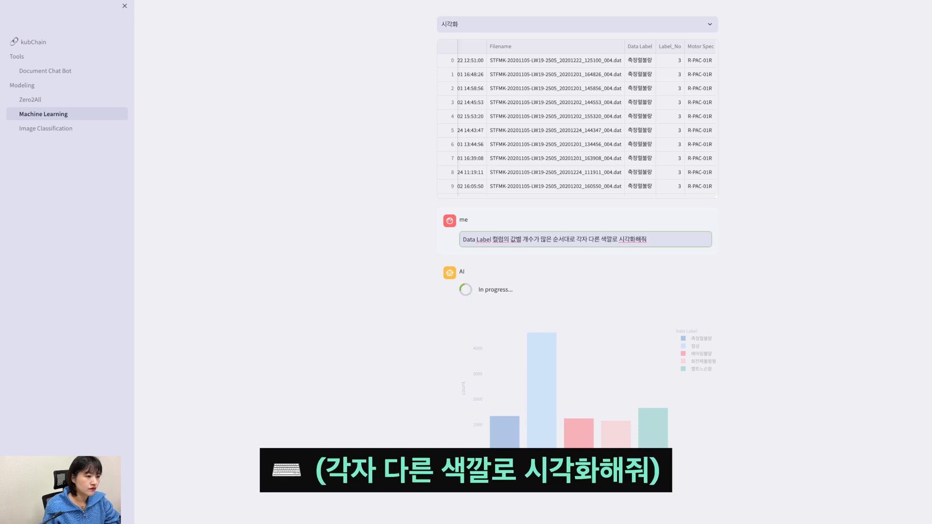
pyautogui.scroll(-3, 578, 272)
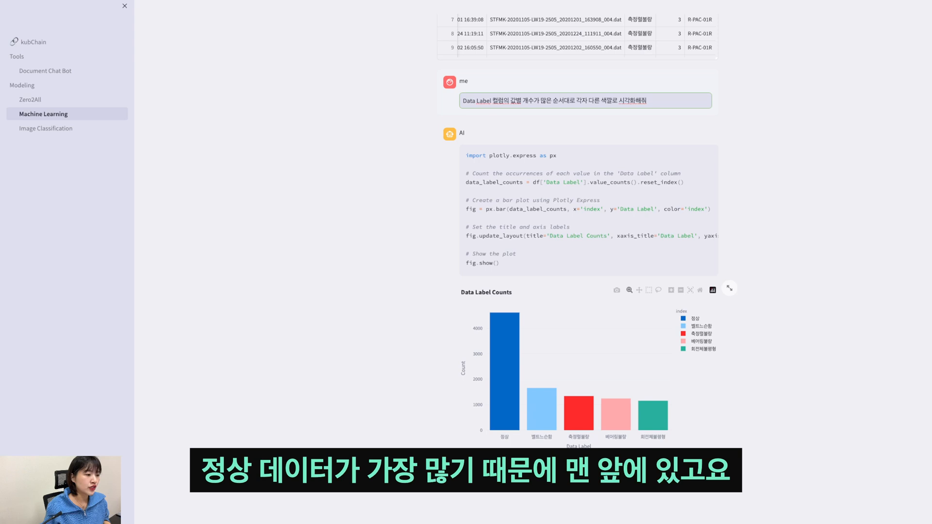
pyautogui.moveTo(505, 359)
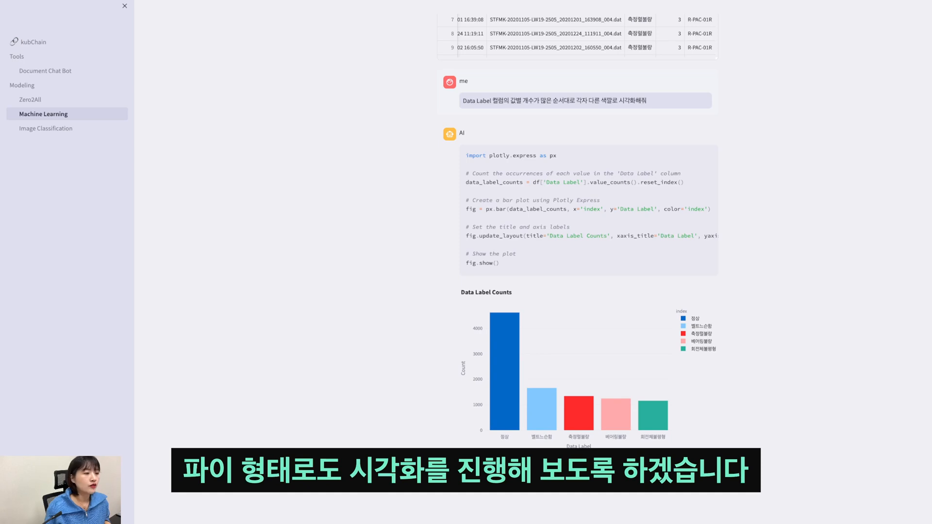
# Replace the request with "Data Label 컬럼의 값별 개수가 많은 순서로 각자 다른 색깔로 시각화한 결과를 파이 형태로 보여줘", submit it and inspect the pie chart.
pyautogui.click(585, 100)
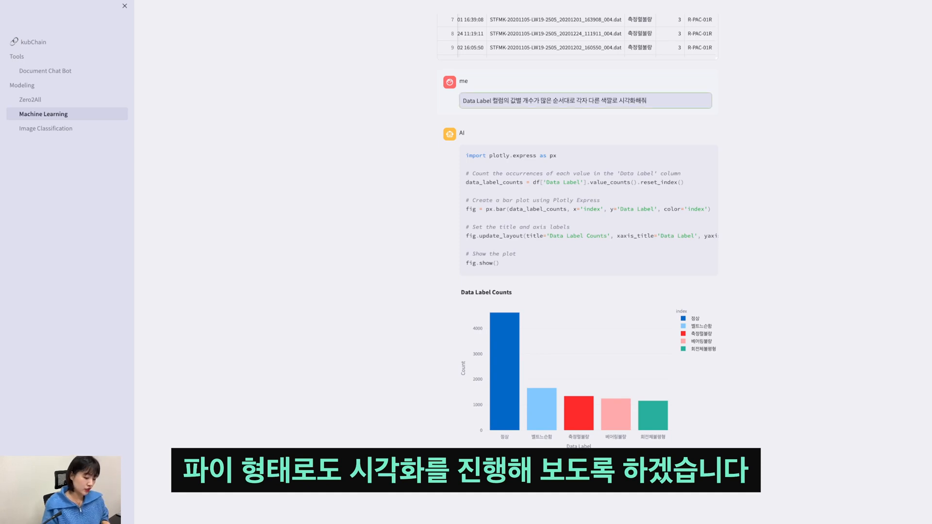
pyautogui.press('super+a')
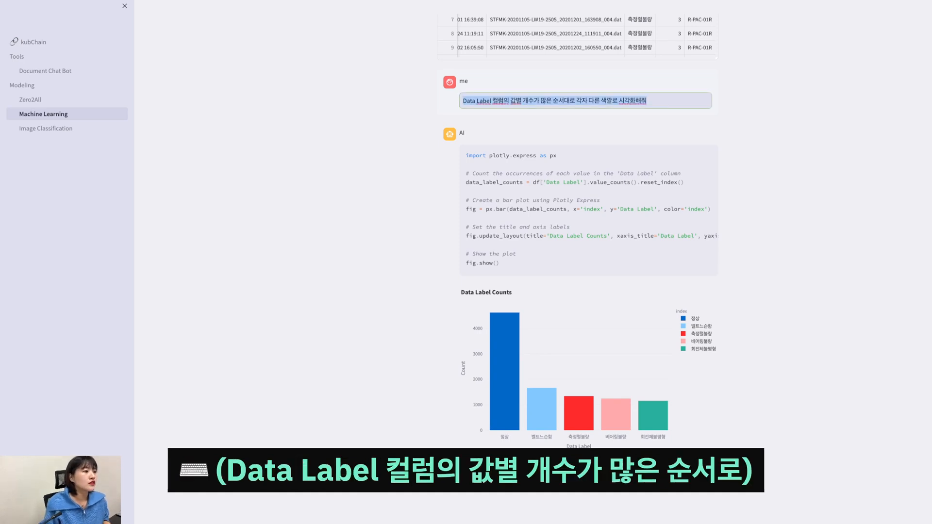
pyautogui.press('super+v')
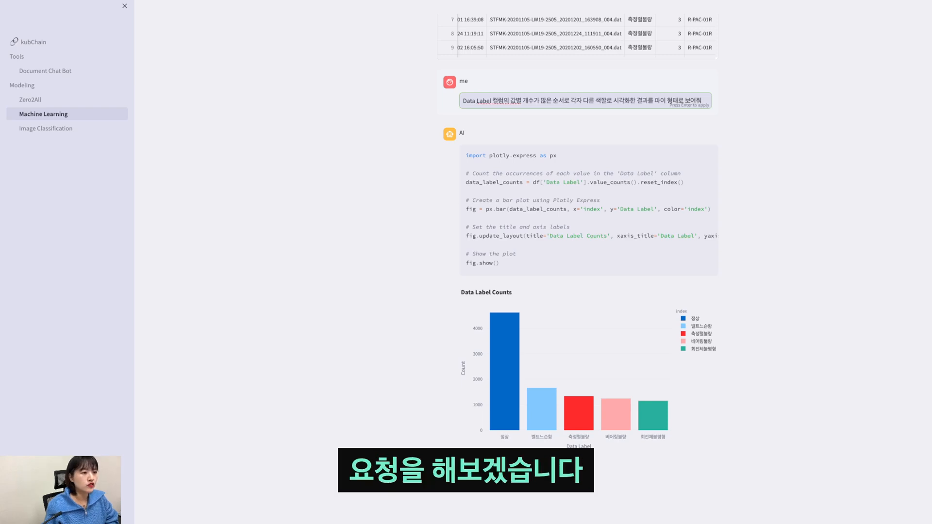
pyautogui.press('Return')
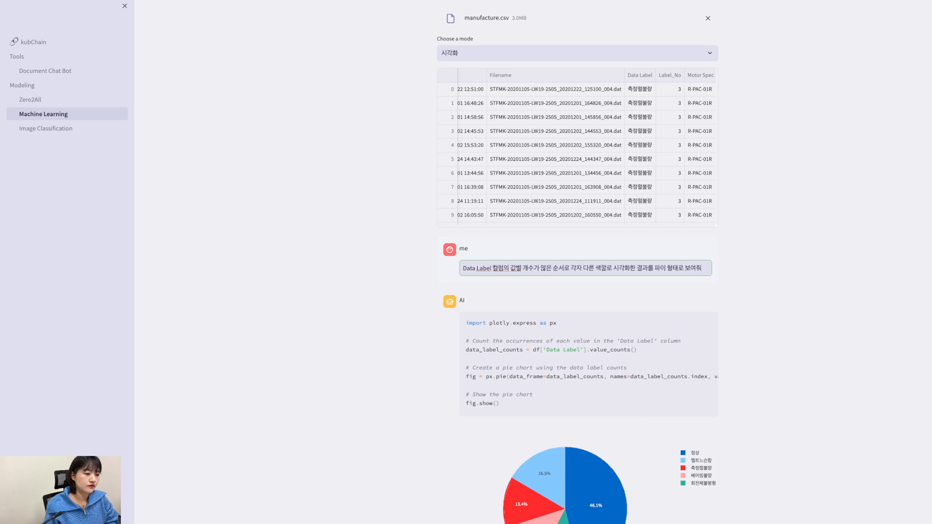
pyautogui.scroll(-2, 578, 267)
pyautogui.scroll(-1, 577, 267)
pyautogui.moveTo(596, 371)
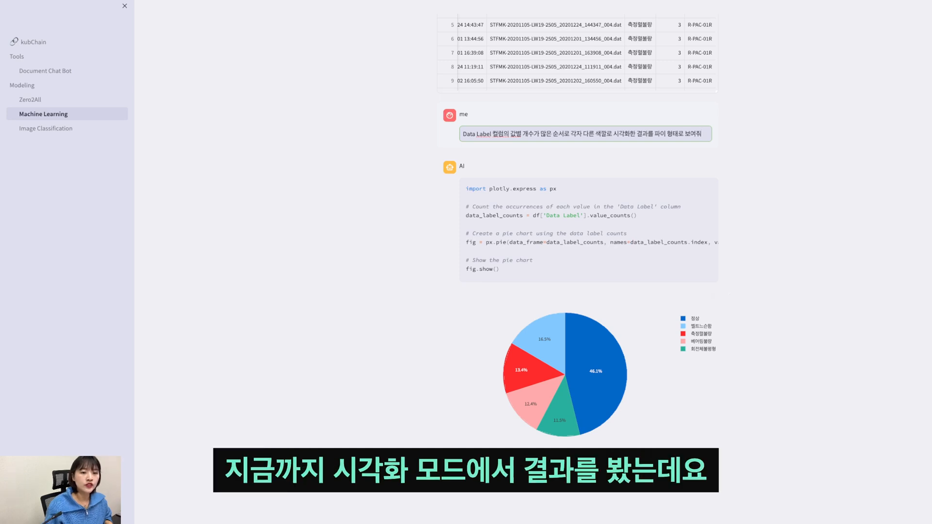
# Change the mode for manufacture.csv from 시각화 to 전처리.
pyautogui.scroll(5, 577, 242)
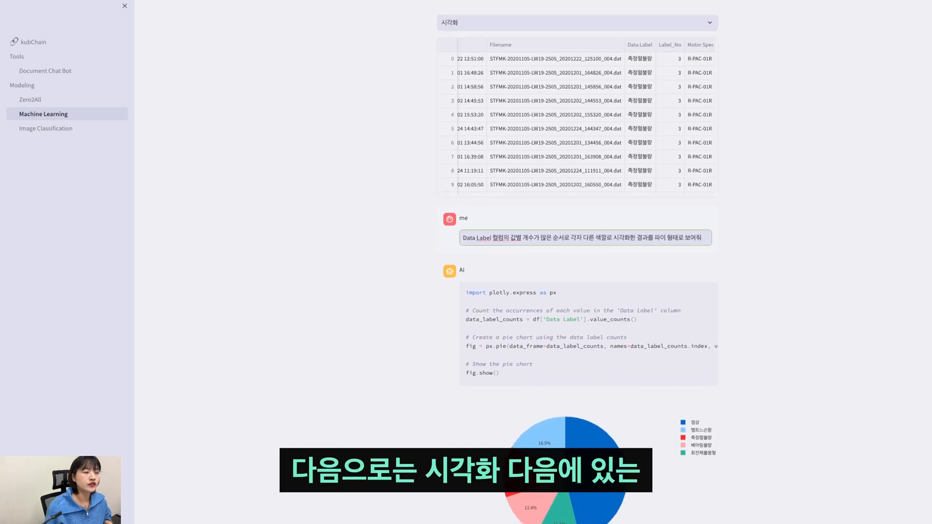
pyautogui.scroll(1, 578, 266)
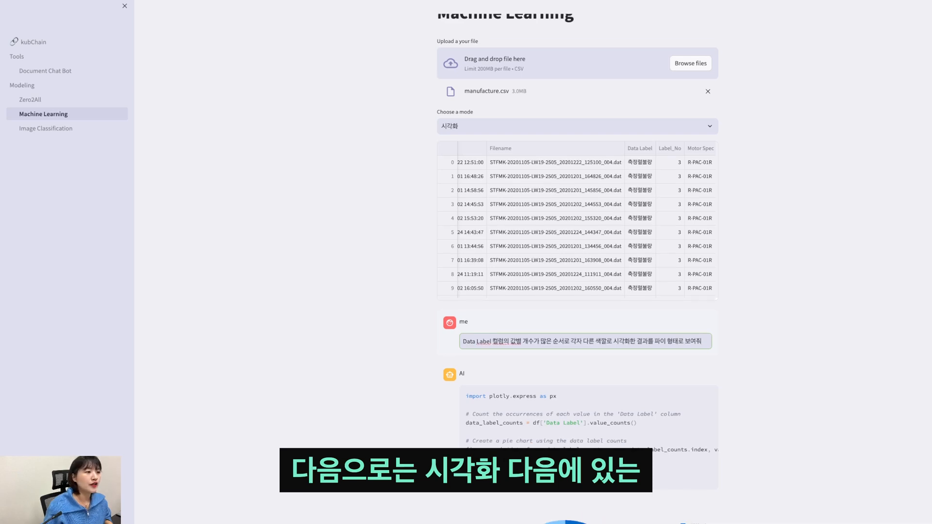
pyautogui.click(577, 127)
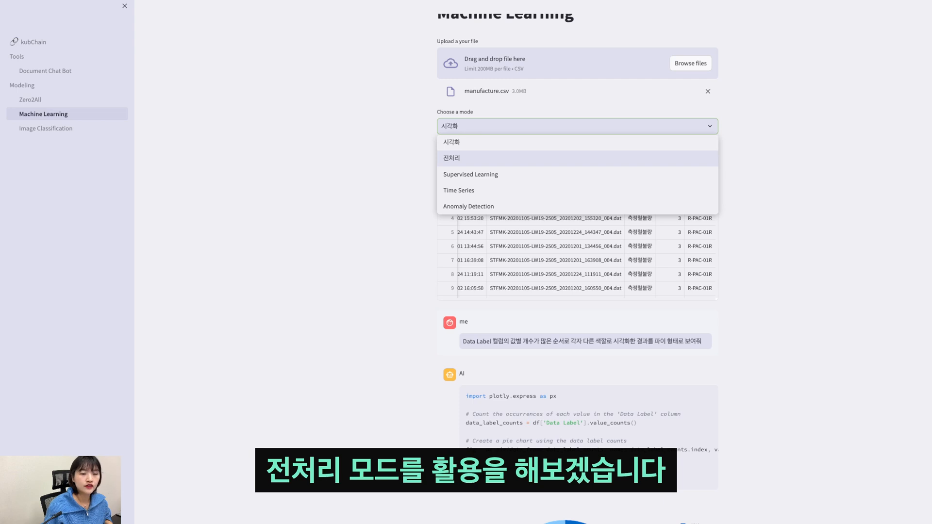
pyautogui.press('Return')
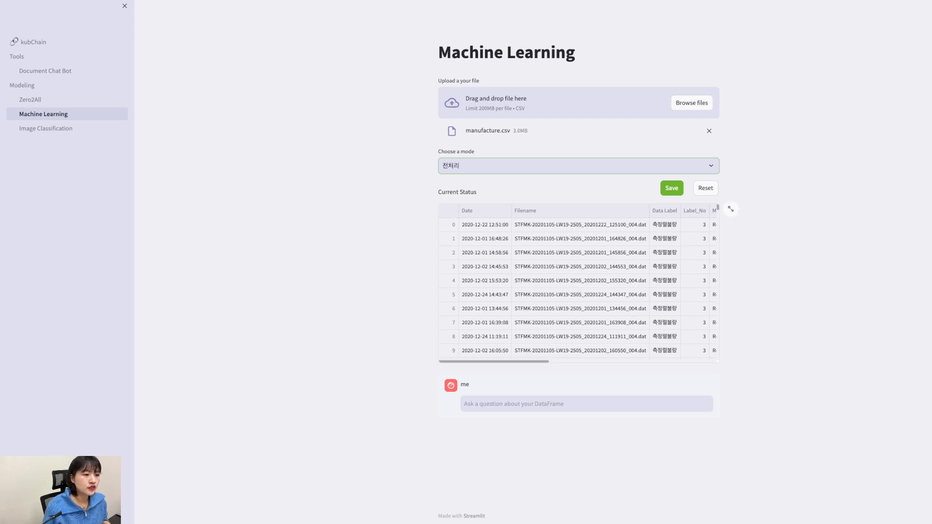
# Check the Period, Sample Rate and Data Length columns, then submit the AI request "컬럼별로 고유값이 1개인 컬럼 삭제해줘".
pyautogui.hscroll(5, 578, 286)
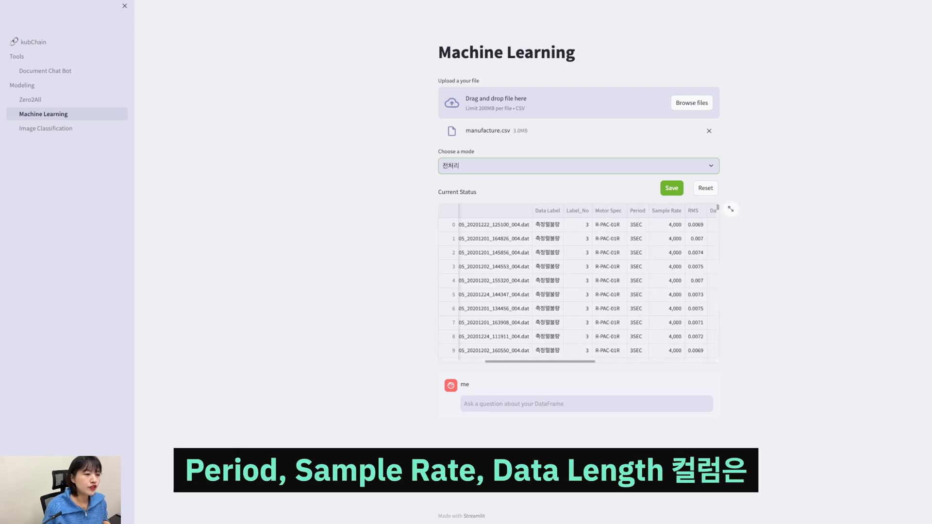
pyautogui.hscroll(2, 578, 286)
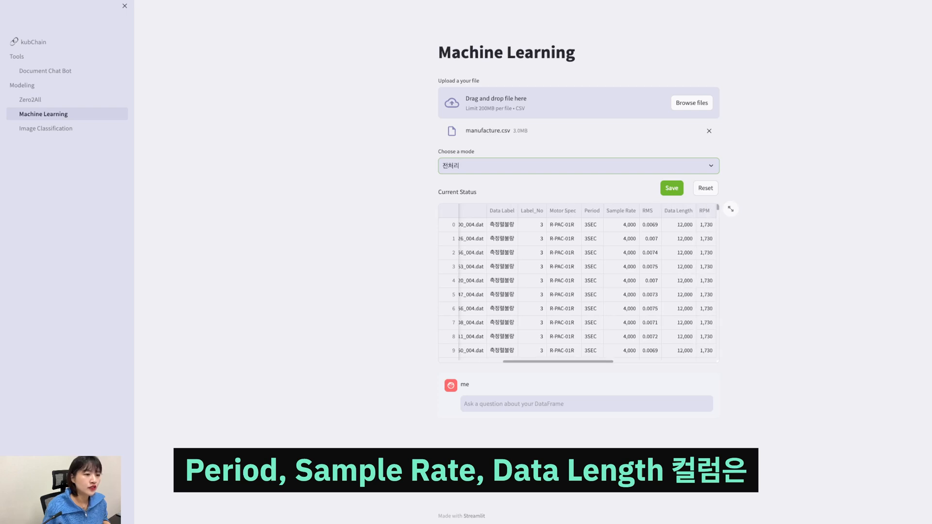
pyautogui.moveTo(717, 207)
pyautogui.mouseDown()
pyautogui.moveTo(717, 276)
pyautogui.moveTo(718, 208)
pyautogui.mouseUp()
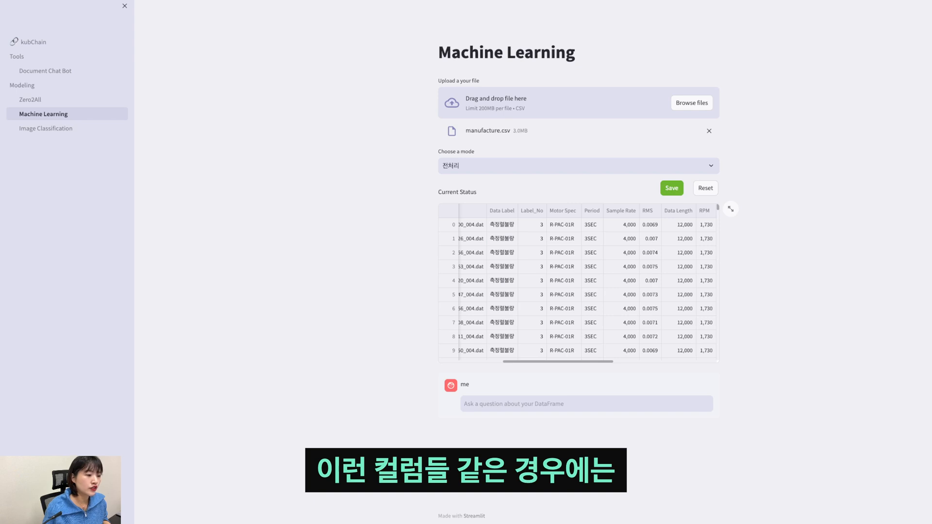
pyautogui.hscroll(-5, 577, 286)
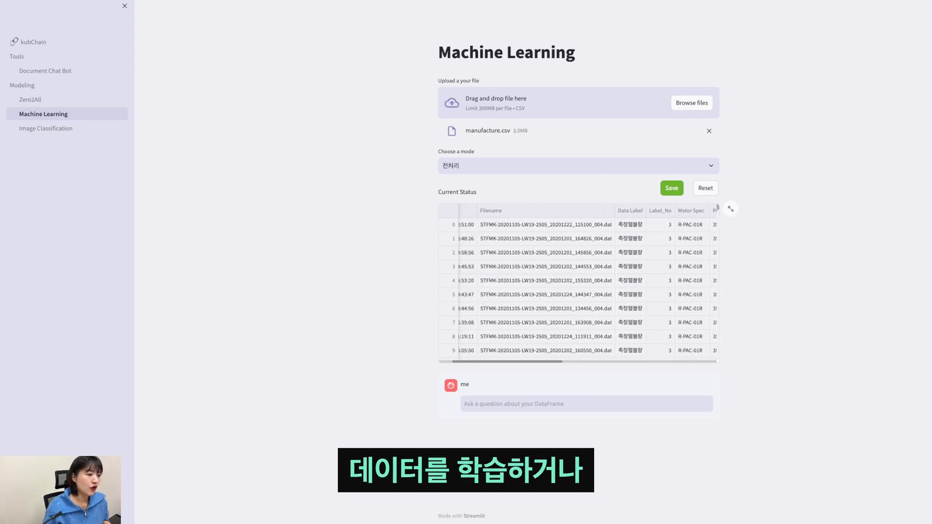
pyautogui.hscroll(-3, 578, 286)
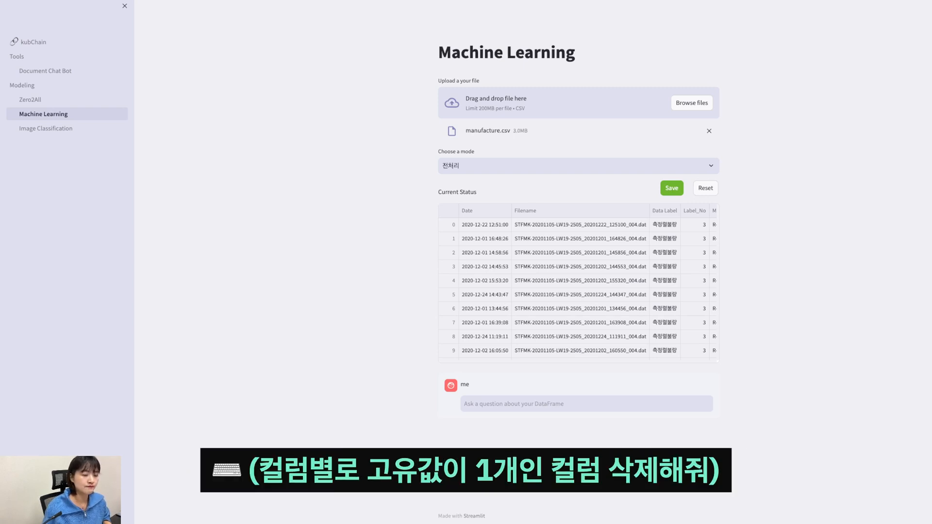
pyautogui.click(587, 404)
pyautogui.write('컬럼별로 고유값이 1개인 컬럼 삭제해줘')
pyautogui.press('Return')
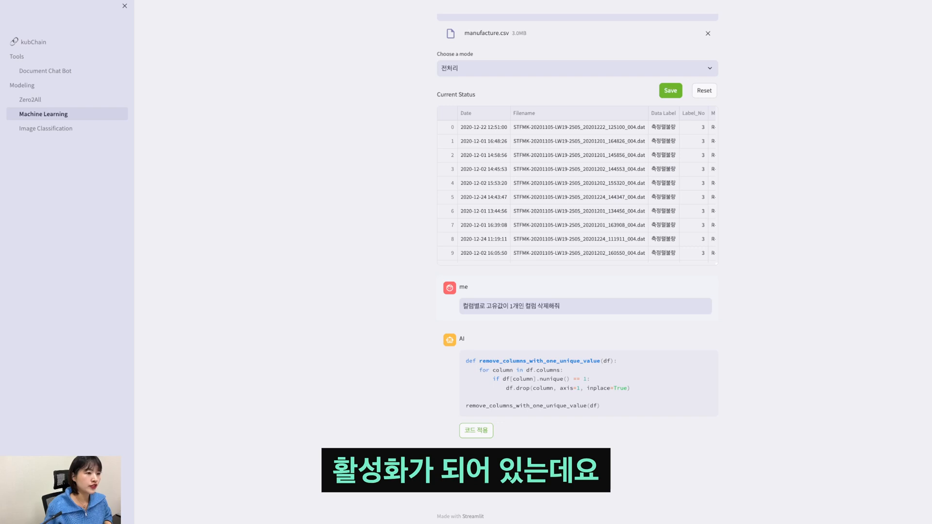
# Apply the generated code that removes single-value columns, review the remaining columns and save the preprocessed data.
pyautogui.hscroll(1, 577, 189)
pyautogui.hscroll(4, 577, 189)
pyautogui.hscroll(2, 577, 189)
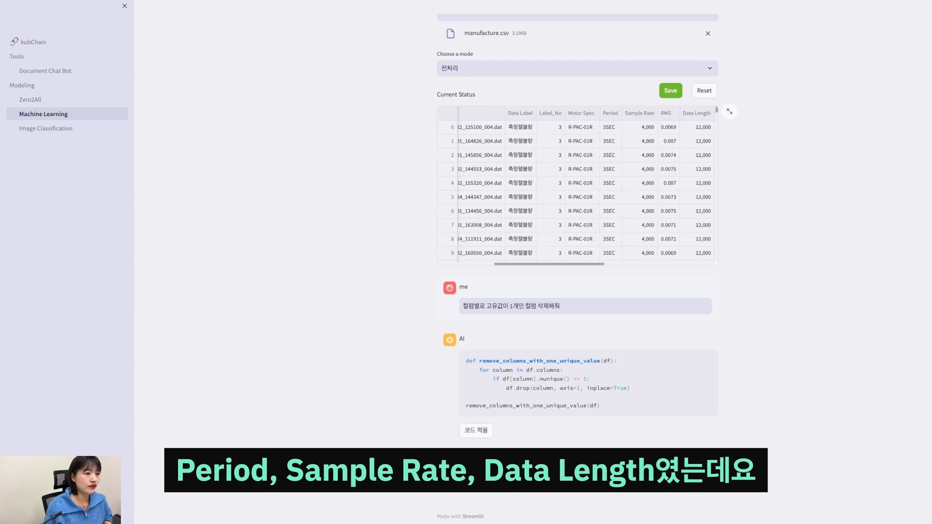
pyautogui.hscroll(1, 578, 189)
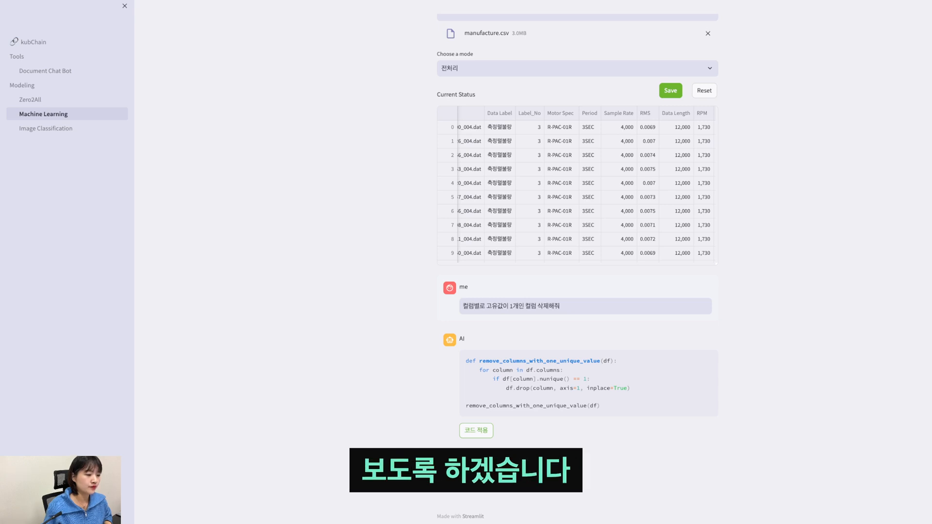
pyautogui.click(476, 431)
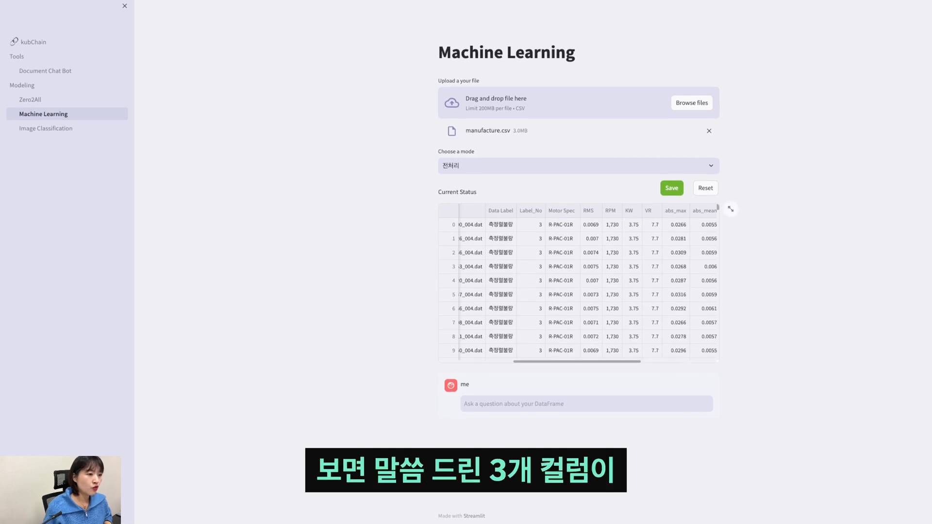
pyautogui.hscroll(5, 578, 286)
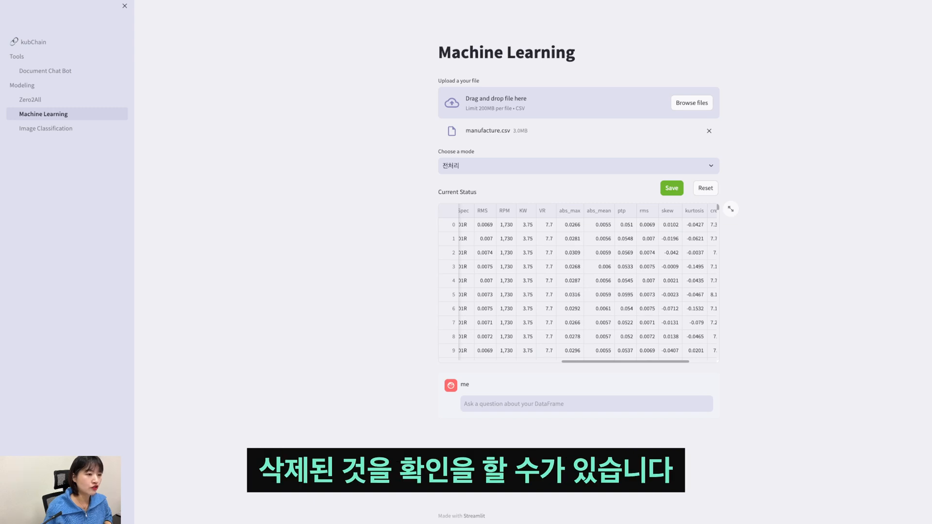
pyautogui.hscroll(3, 578, 286)
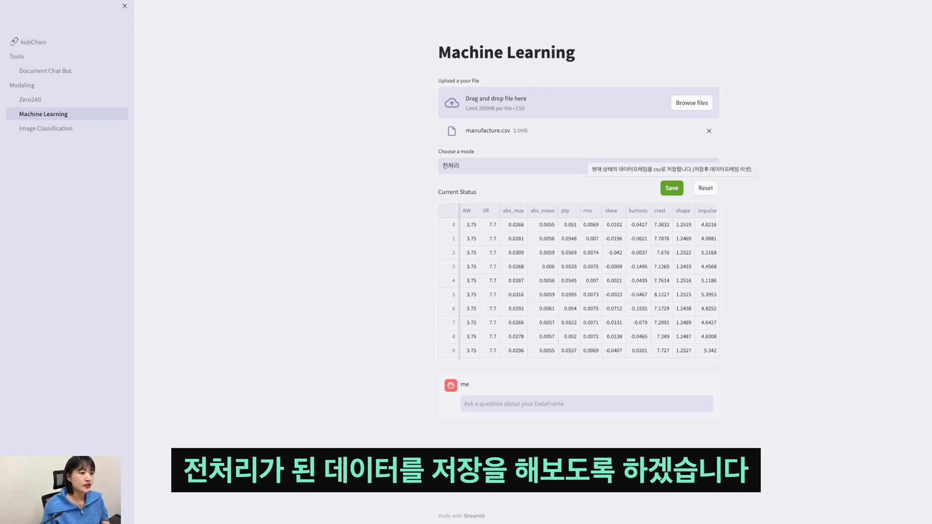
pyautogui.click(671, 188)
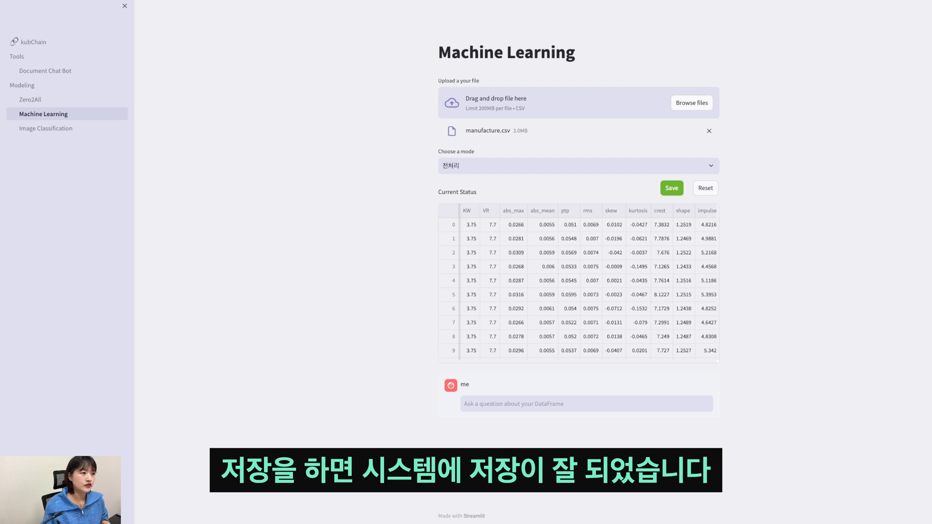
# Replace the uploaded manufacture.csv with pre_manufacture.csv and look through its columns.
pyautogui.click(709, 131)
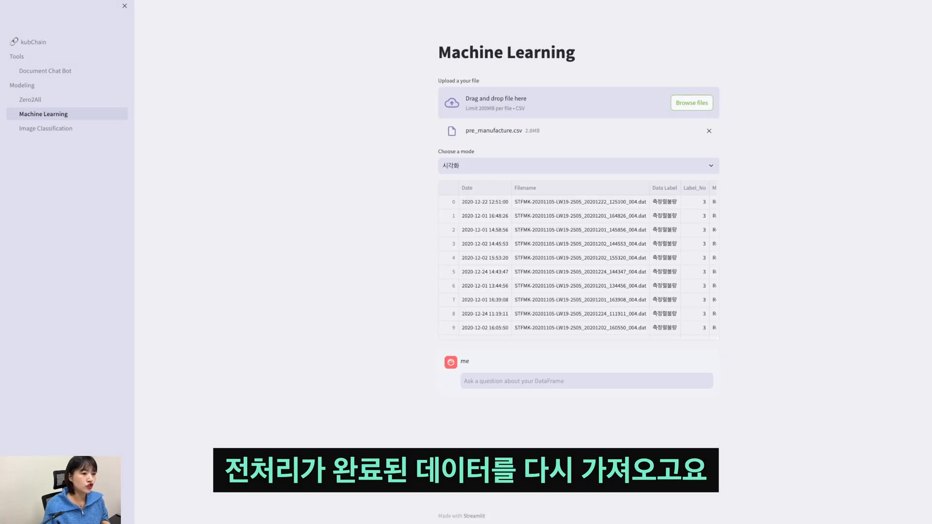
pyautogui.hscroll(8, 577, 261)
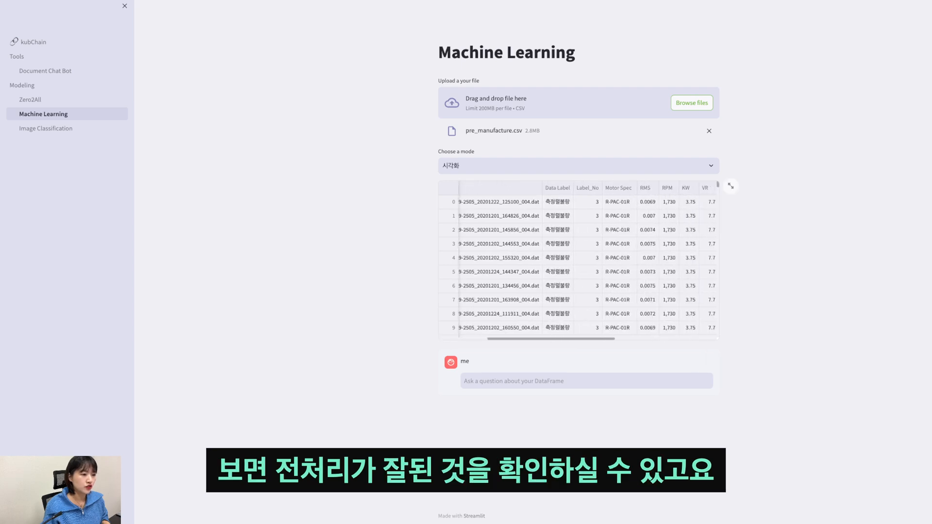
pyautogui.hscroll(5, 578, 261)
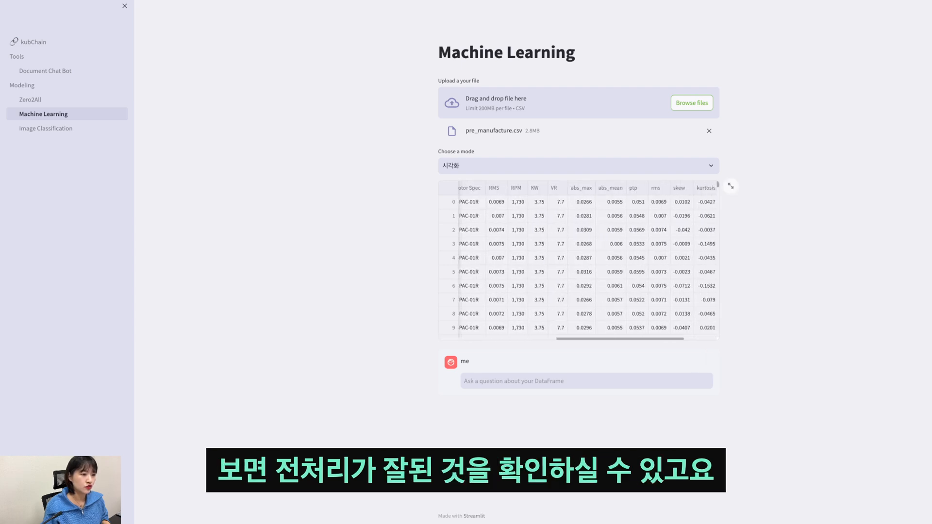
pyautogui.hscroll(-4, 577, 260)
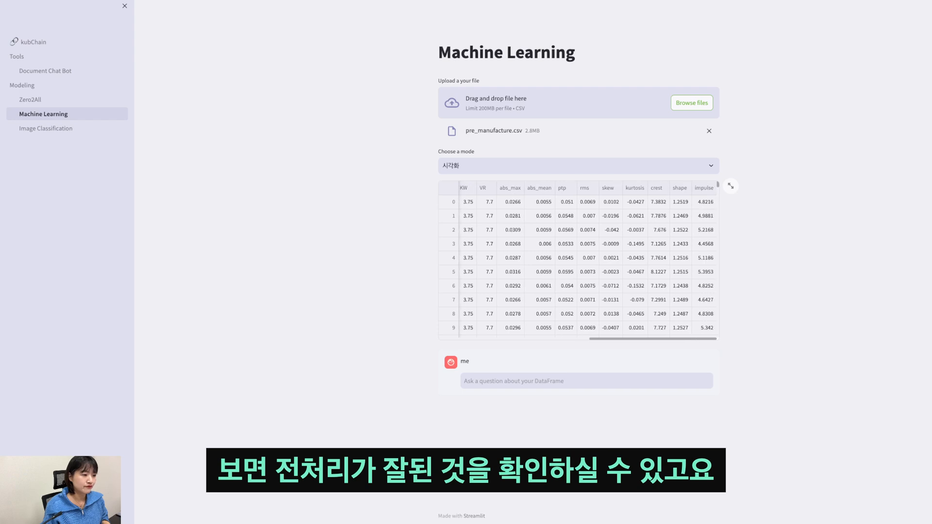
pyautogui.hscroll(-5, 578, 260)
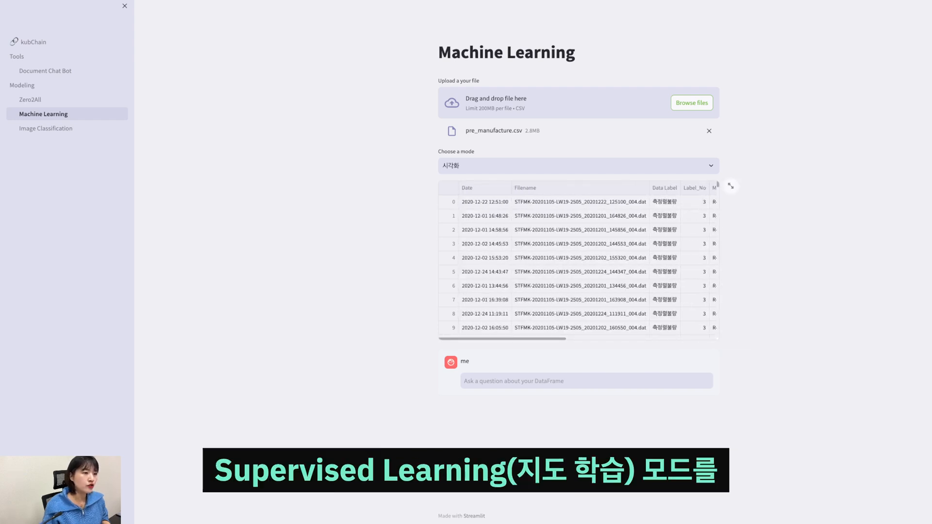
# Switch the mode to Supervised Learning and choose Data Label as the prediction target.
pyautogui.click(709, 166)
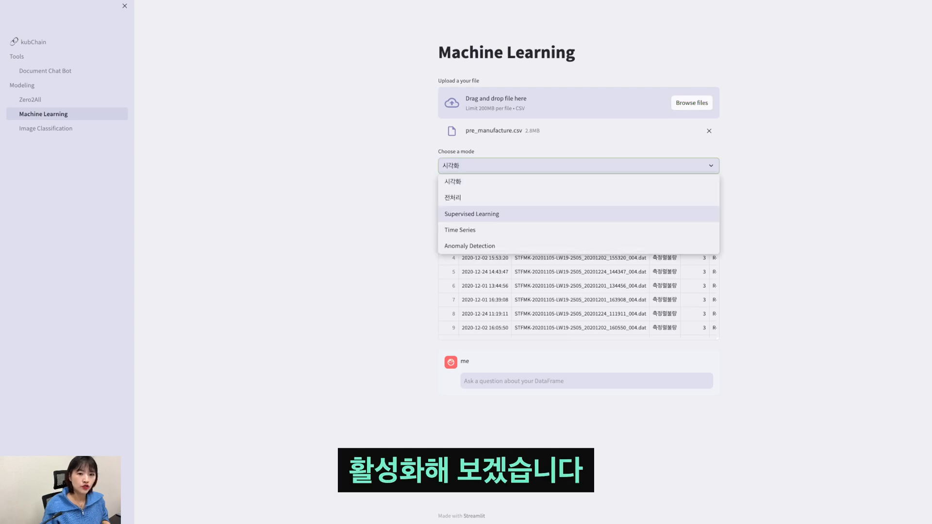
pyautogui.click(471, 214)
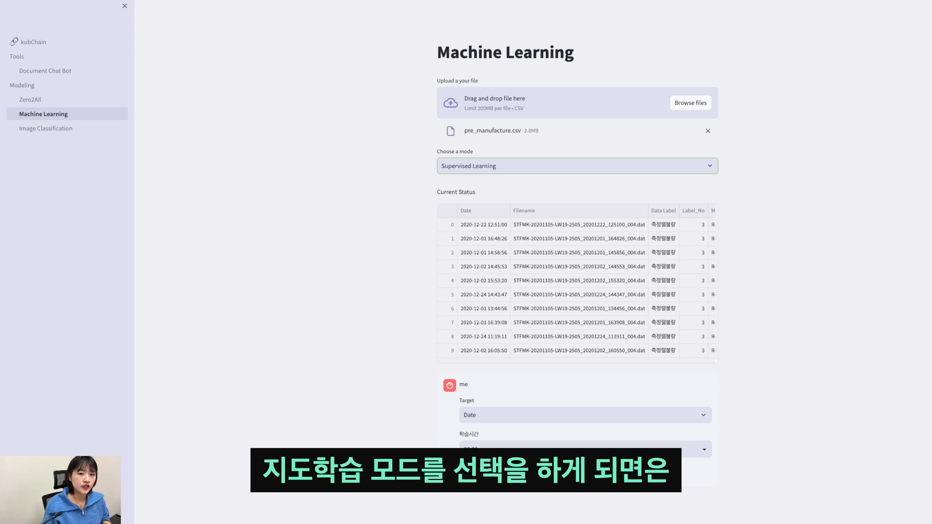
pyautogui.scroll(-1, 577, 242)
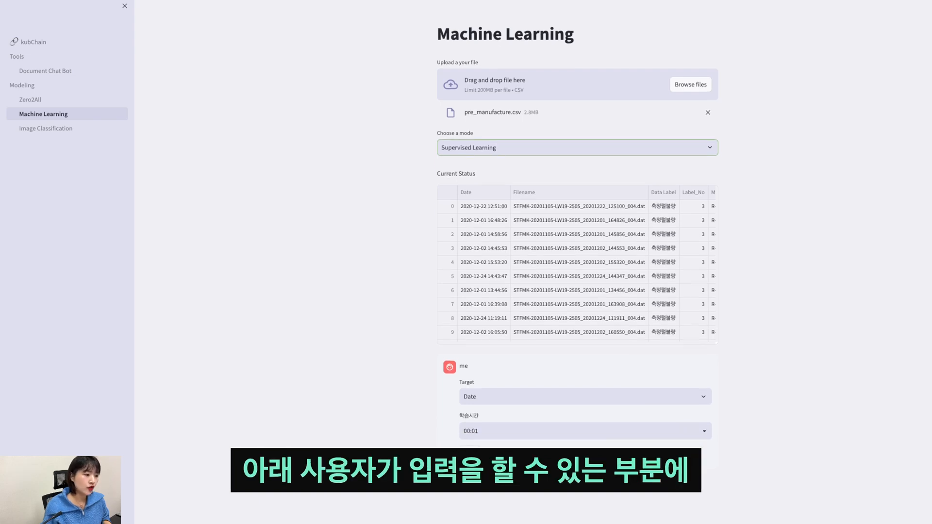
pyautogui.scroll(-1, 577, 267)
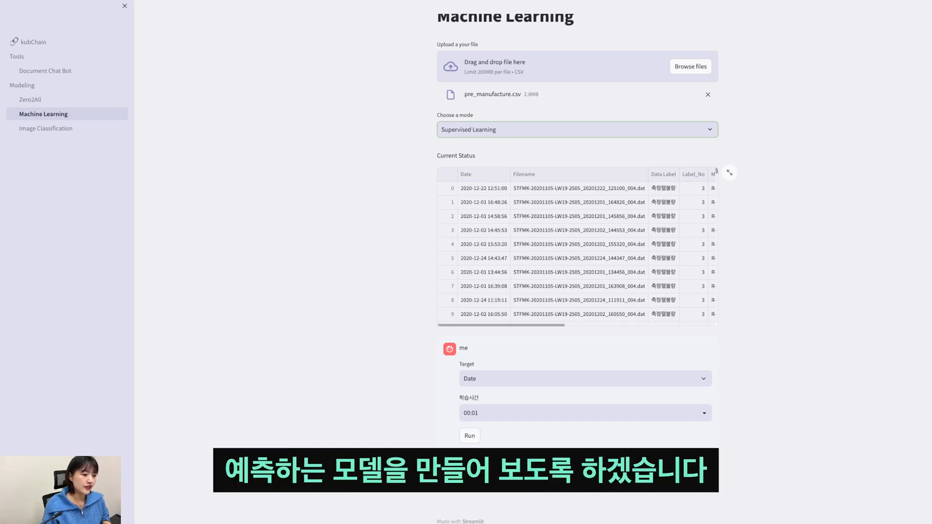
pyautogui.click(585, 379)
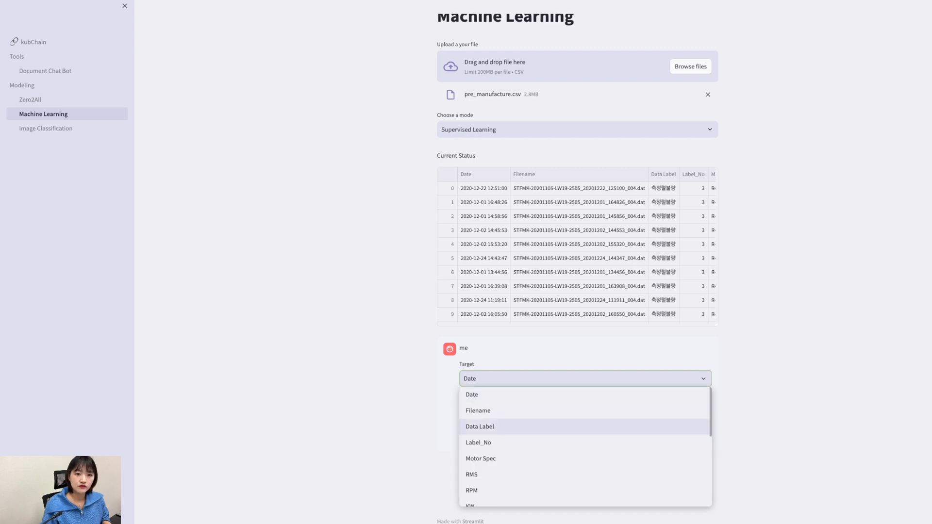
pyautogui.click(480, 426)
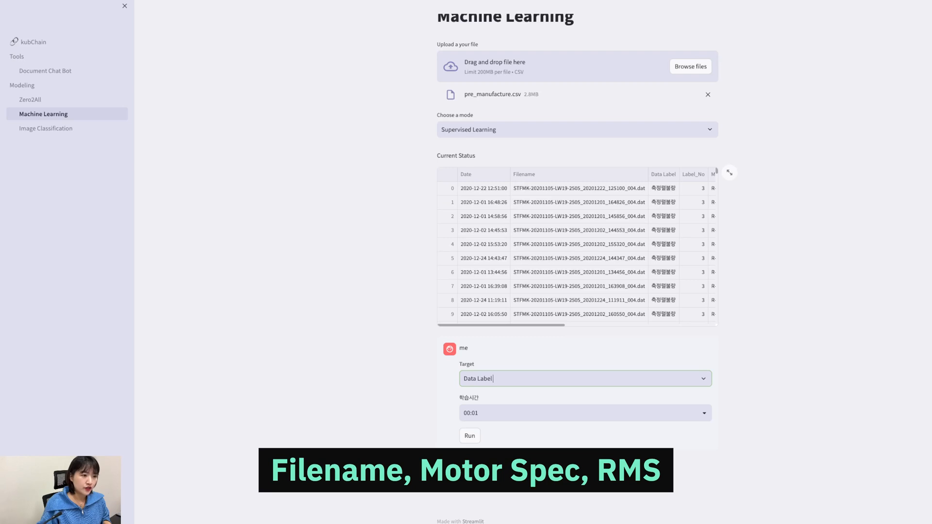
# Review the feature columns such as Motor Spec, RMS and abs_mean, then run the supervised training.
pyautogui.hscroll(5, 578, 248)
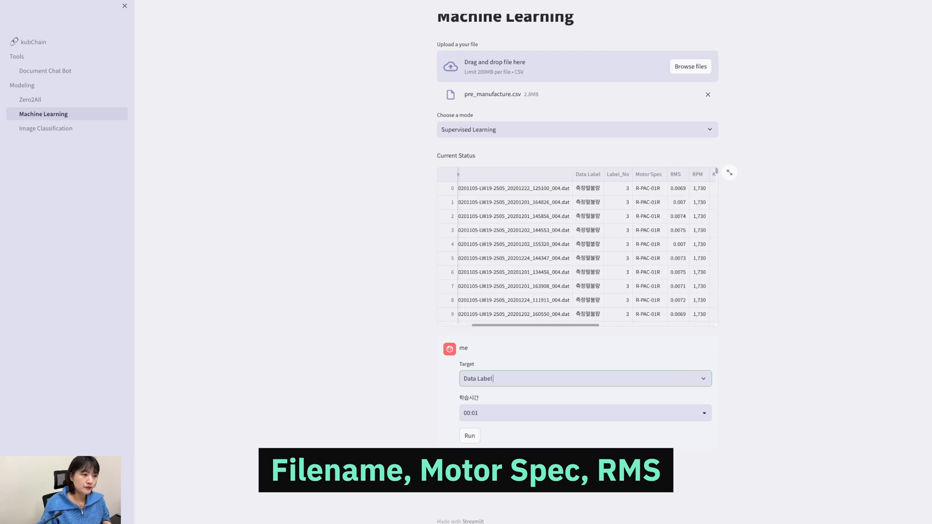
pyautogui.hscroll(3, 577, 248)
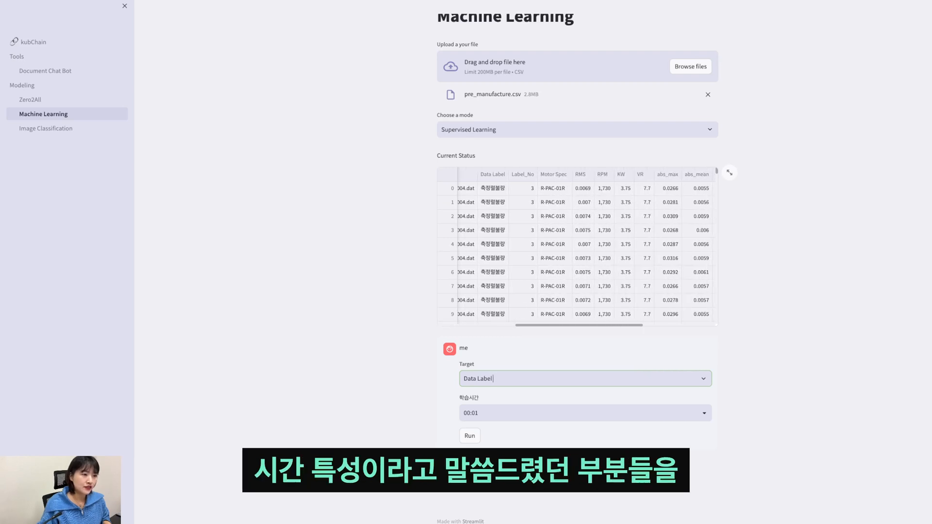
pyautogui.hscroll(4, 578, 248)
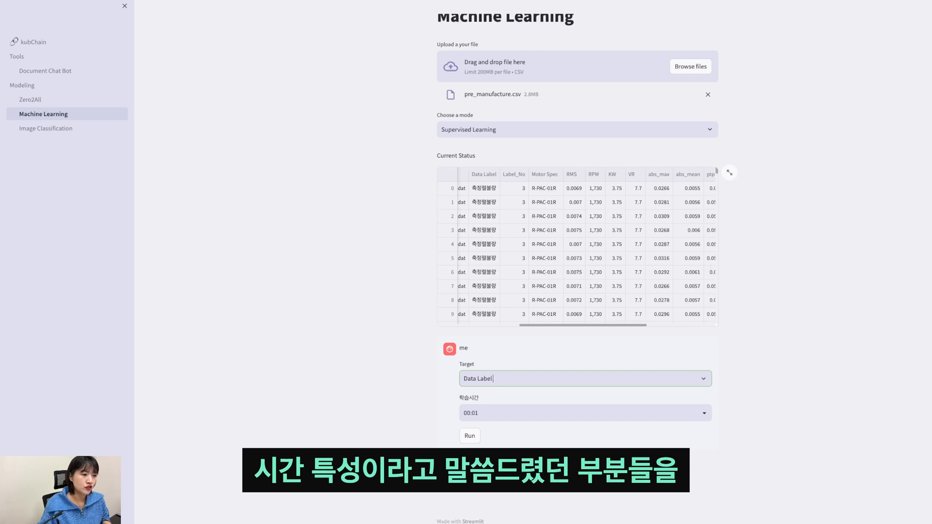
pyautogui.hscroll(-5, 587, 249)
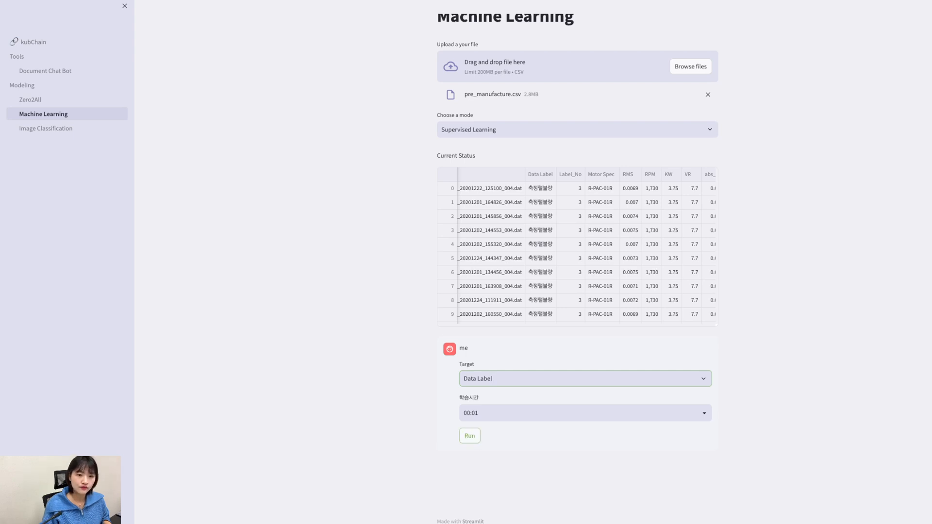
pyautogui.click(469, 435)
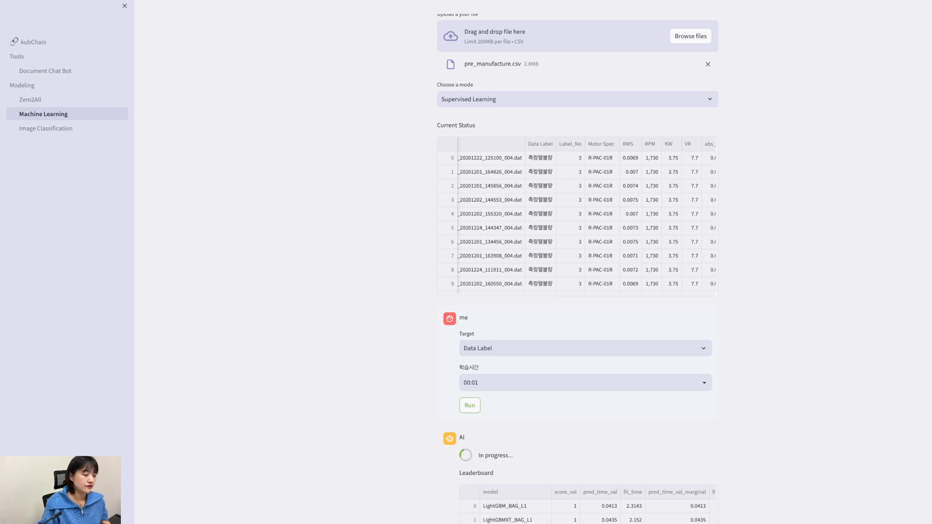
# Examine the training results, going through the models in the leaderboard and the metrics table below it.
pyautogui.scroll(-4, 577, 272)
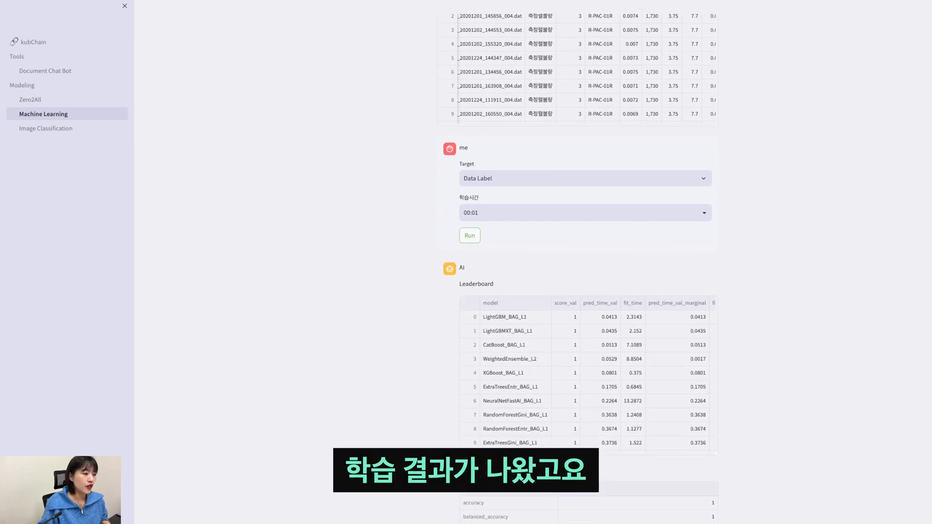
pyautogui.scroll(-2, 577, 271)
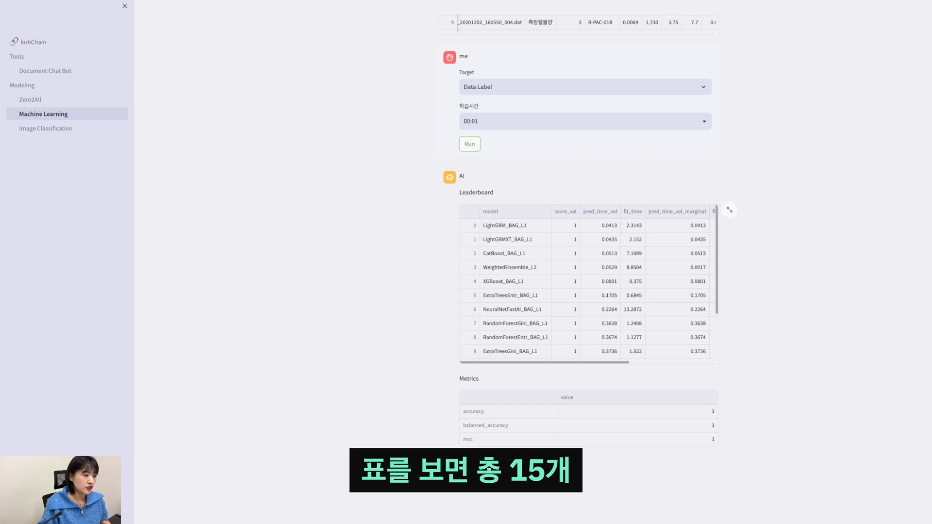
pyautogui.scroll(-3, 587, 289)
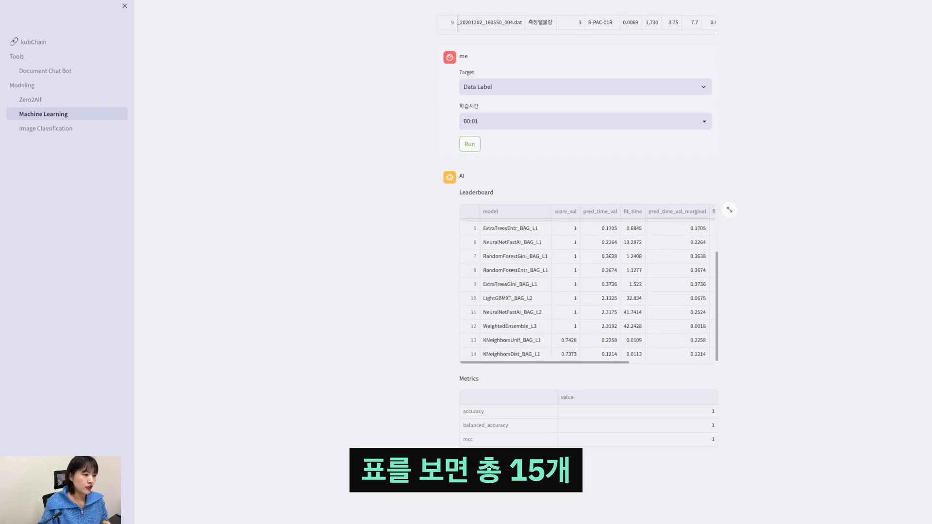
pyautogui.scroll(3, 587, 288)
pyautogui.scroll(-3, 587, 289)
pyautogui.scroll(3, 587, 289)
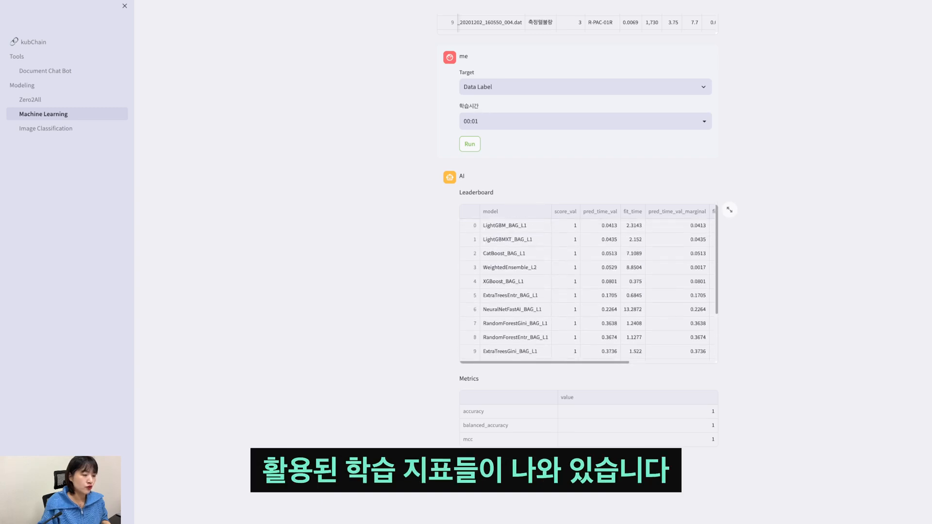
pyautogui.scroll(-2, 587, 290)
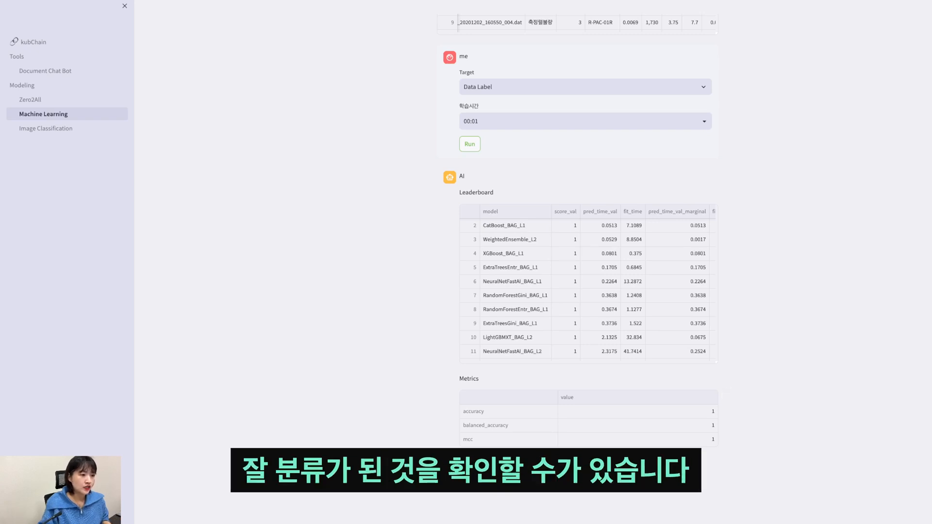
pyautogui.scroll(-2, 588, 290)
pyautogui.scroll(3, 588, 290)
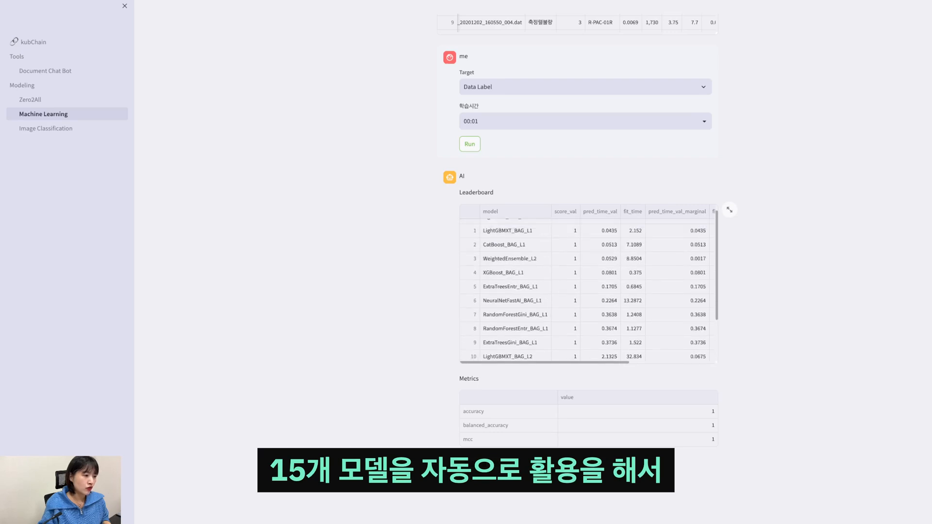